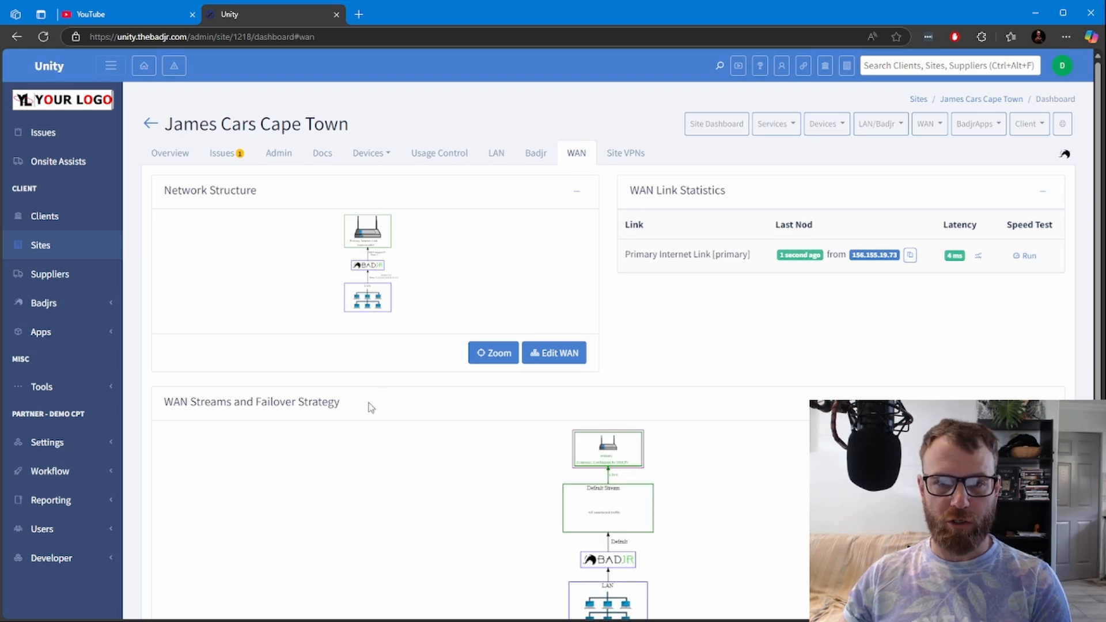
Examine the site's network structure diagram and its WAN streams and failover strategy
scroll(749, 331, down, 3)
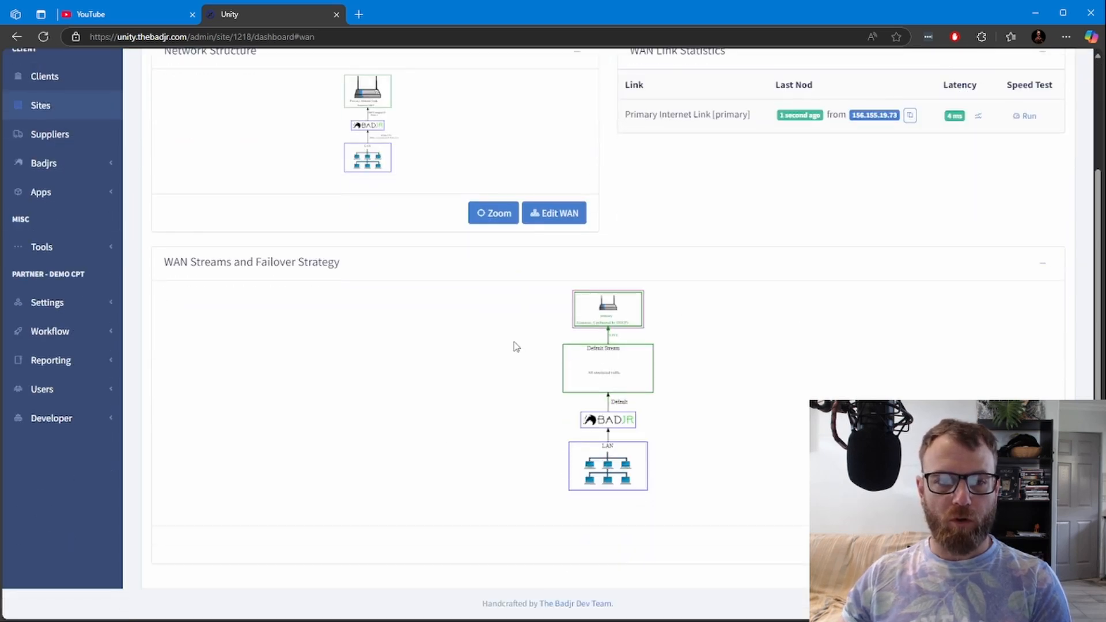
scroll(542, 340, up, 2)
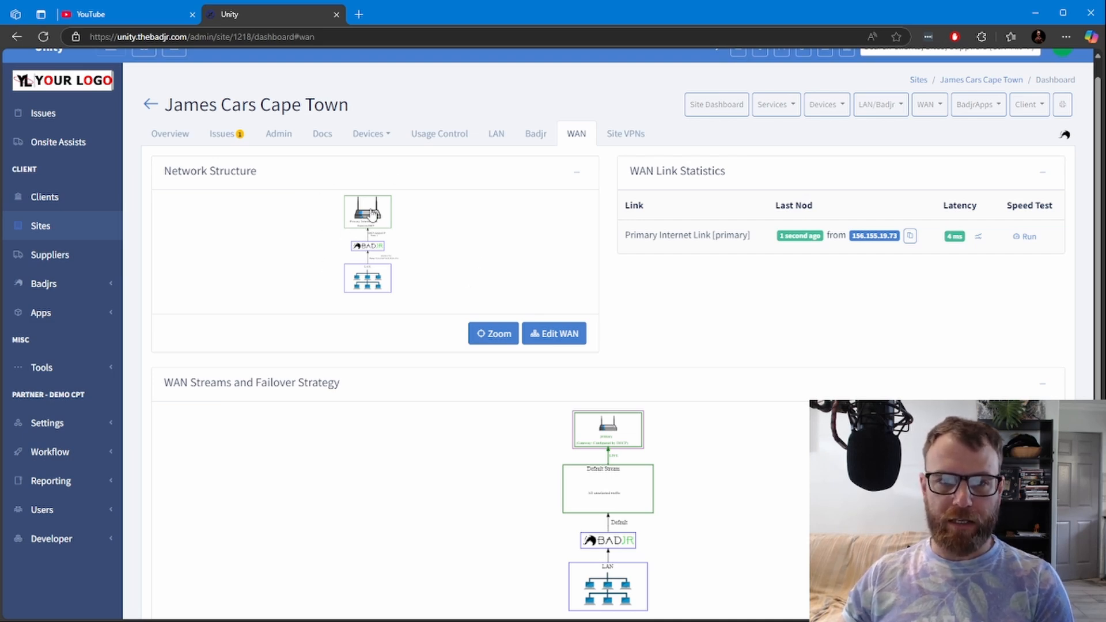
scroll(600, 315, down, 2)
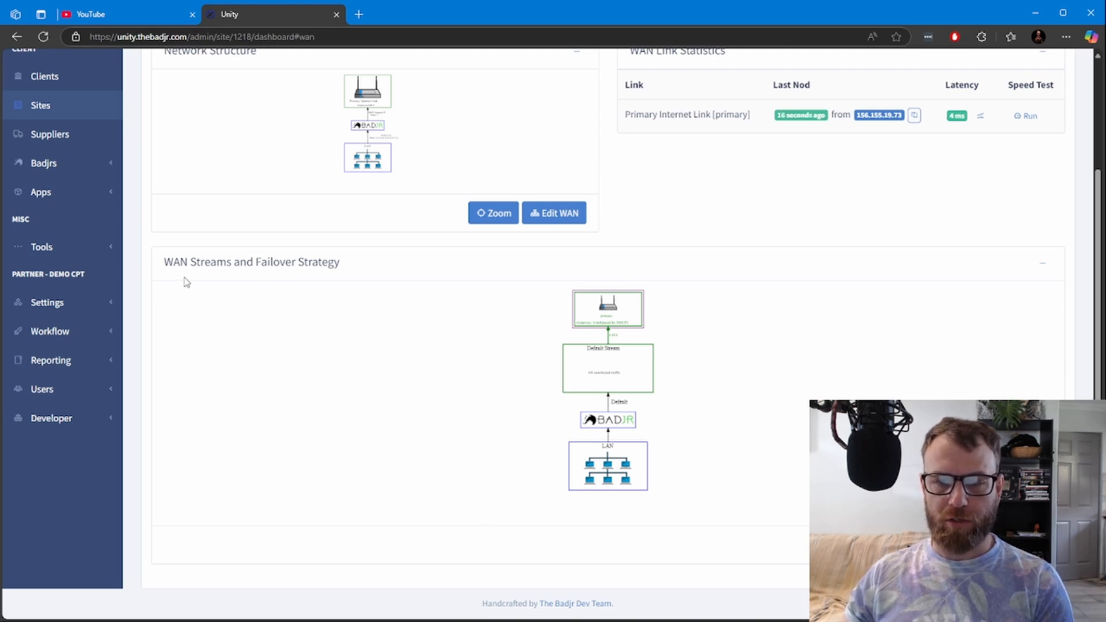
scroll(378, 301, up, 2)
scroll(479, 249, down, 2)
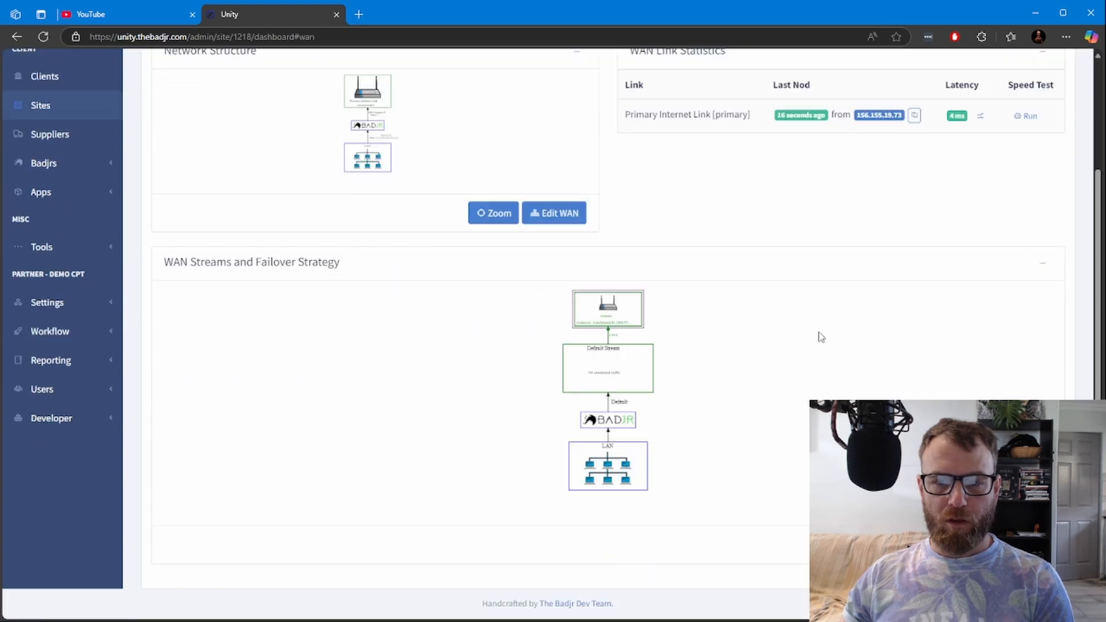
scroll(821, 337, up, 3)
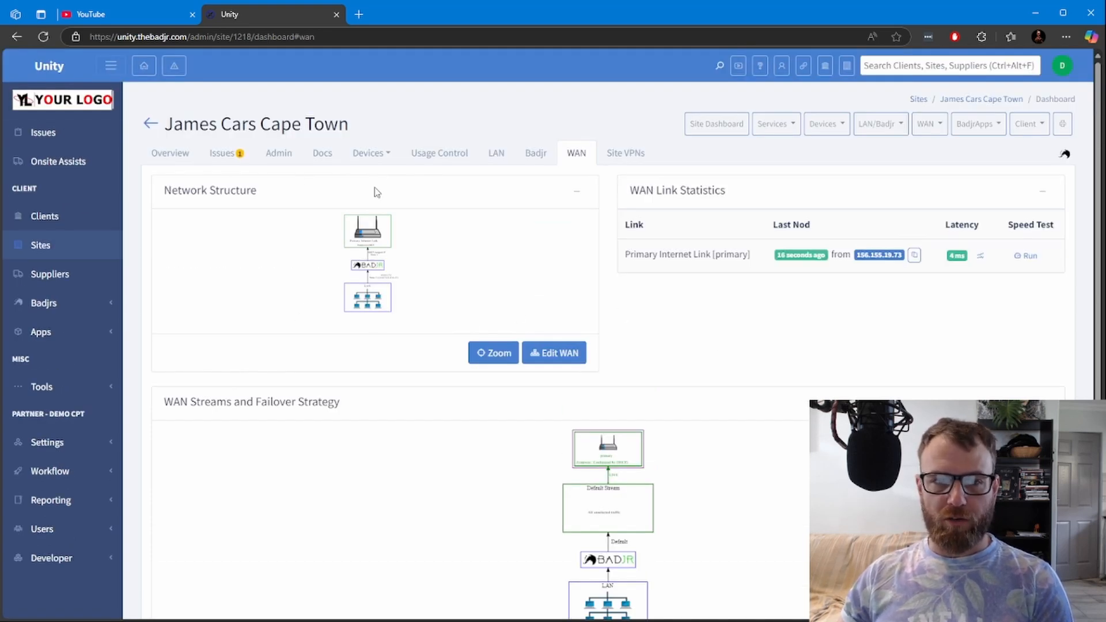
Start a new WAN link for the James Cars Cape Town site and name it "LTE failover"
click(570, 353)
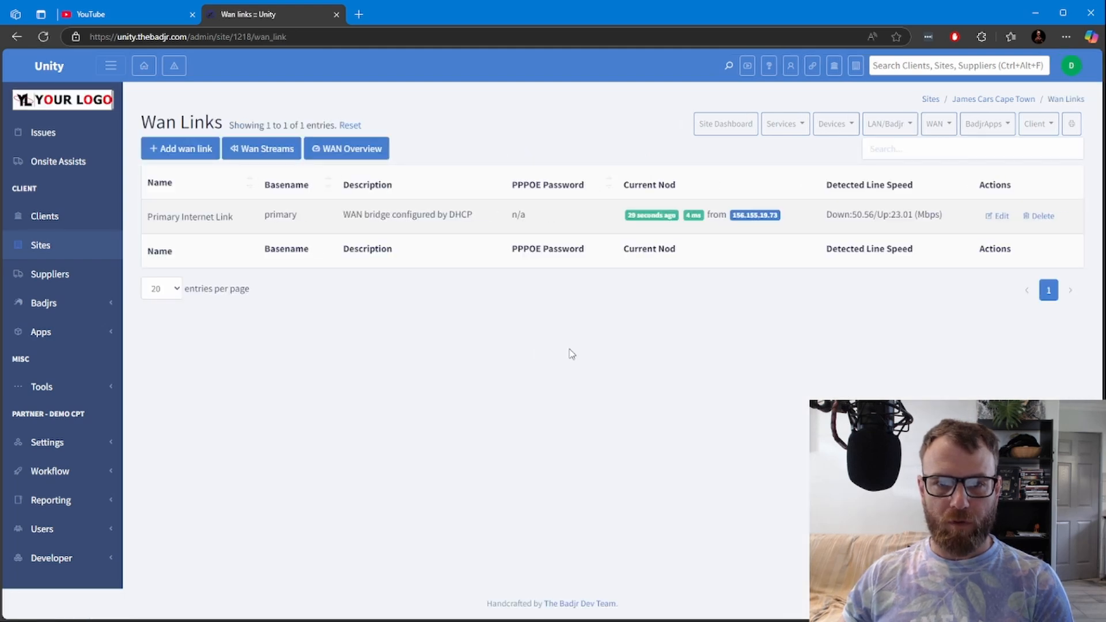
click(186, 150)
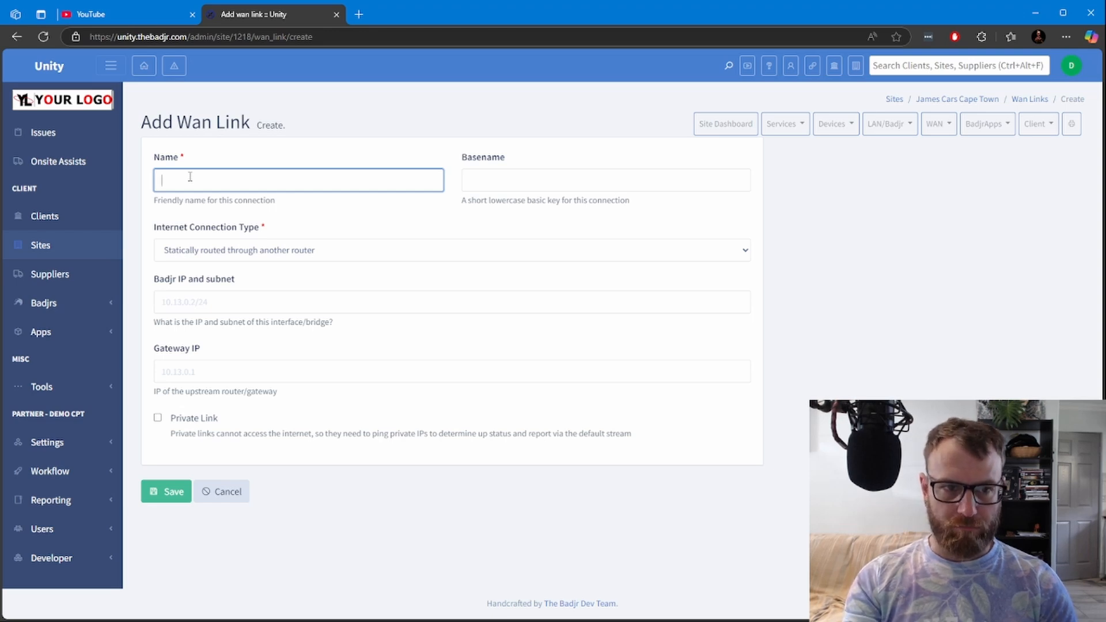
text(LTE)
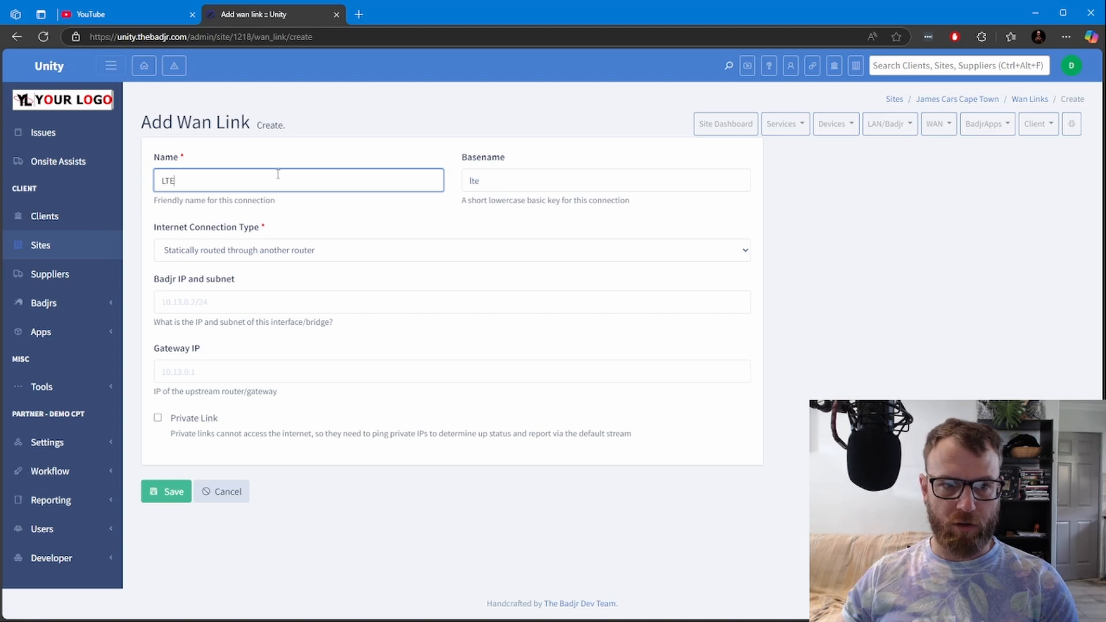
text( fai)
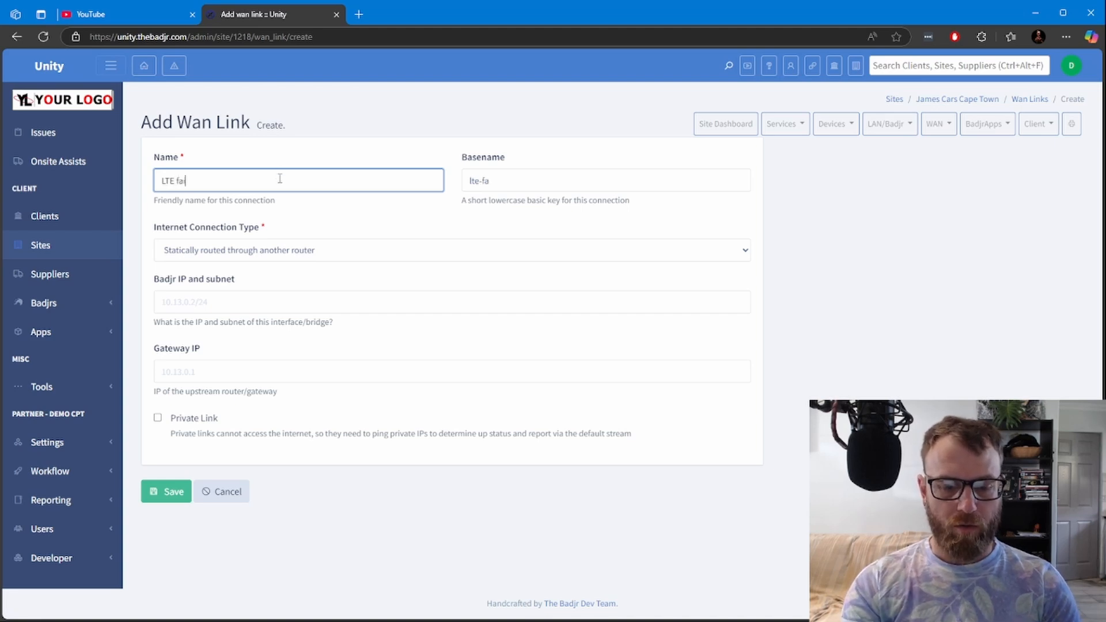
text(lover)
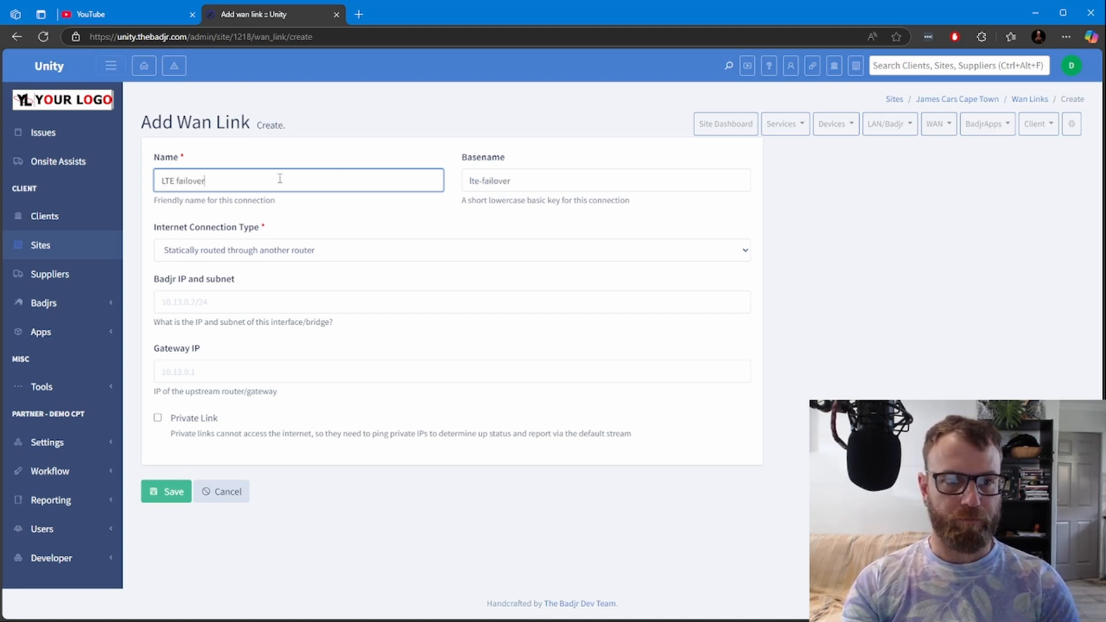
Try the PPPOE and DHCP internet connection types for the link, ending on "Statically routed through another router"
click(301, 250)
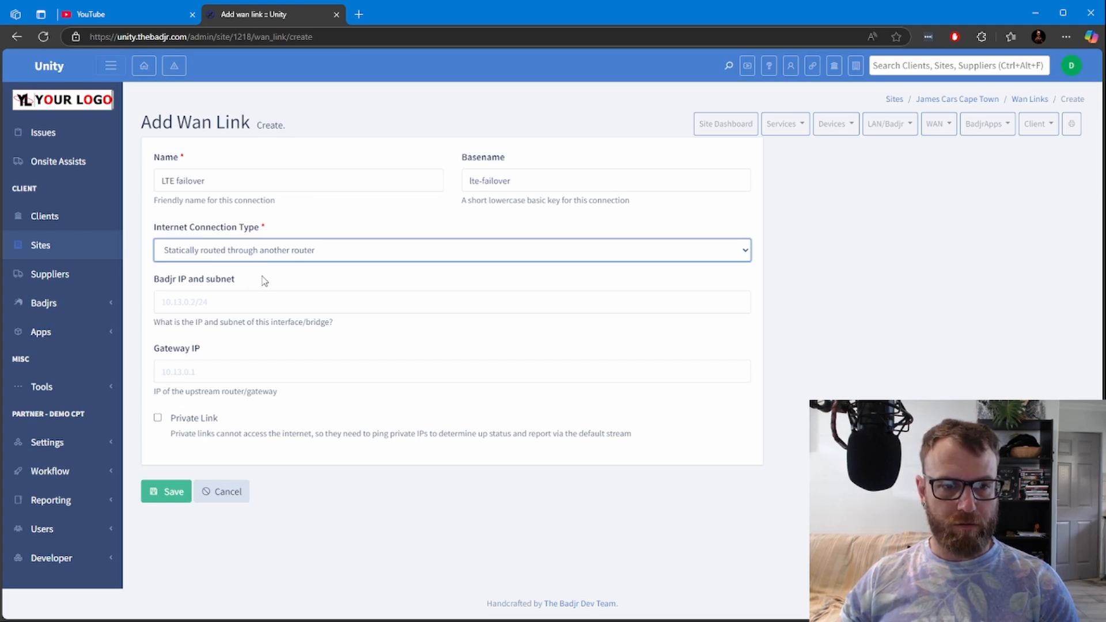
click(225, 252)
click(216, 302)
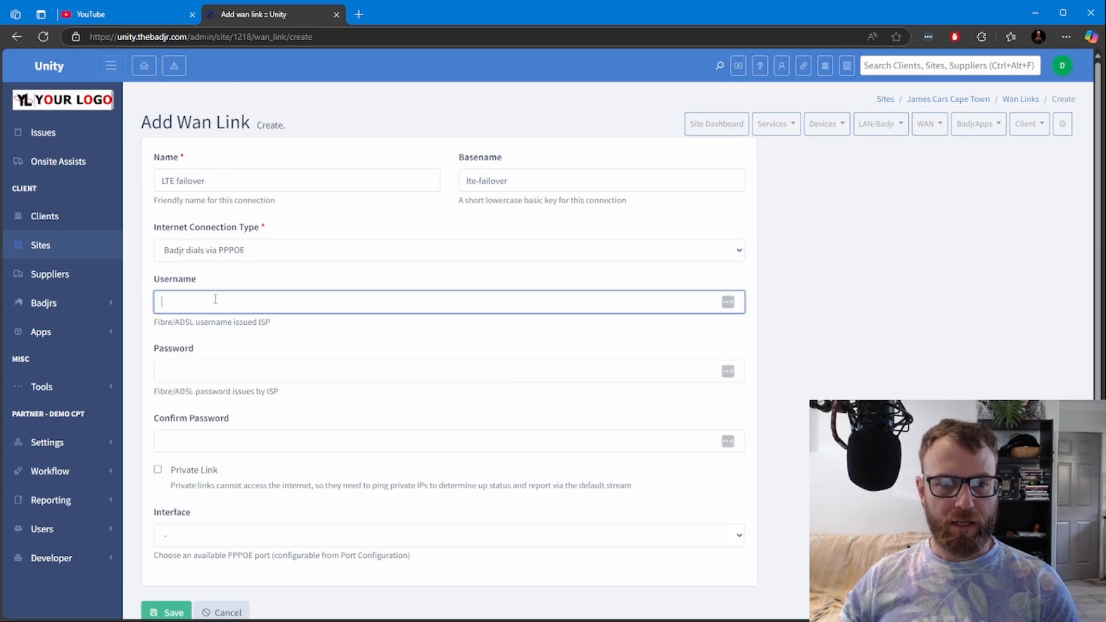
click(222, 258)
click(222, 291)
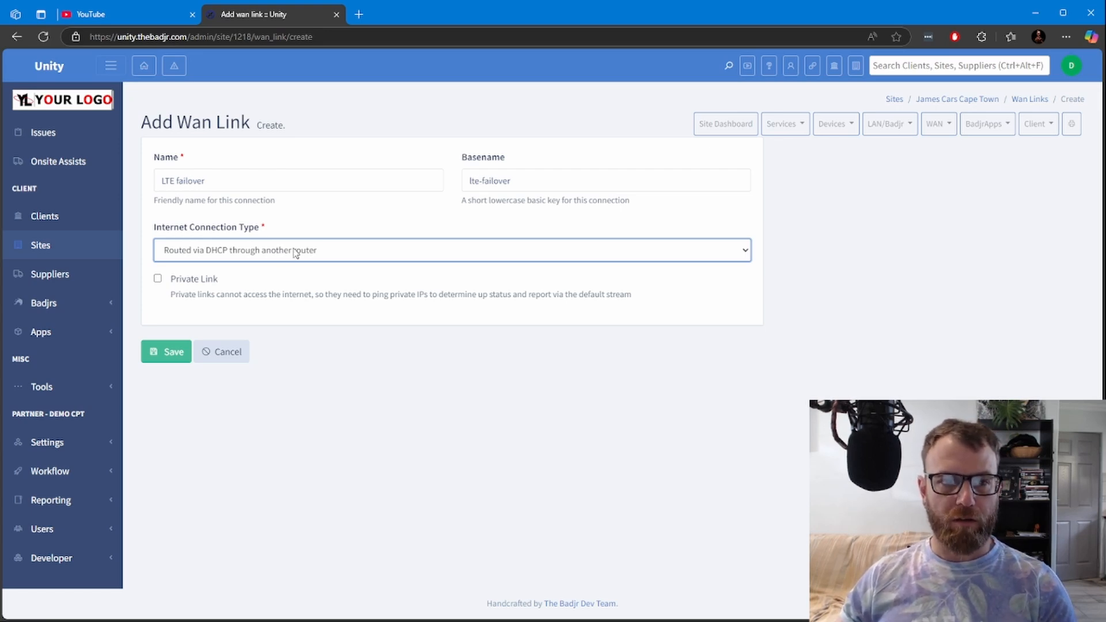
key(Down)
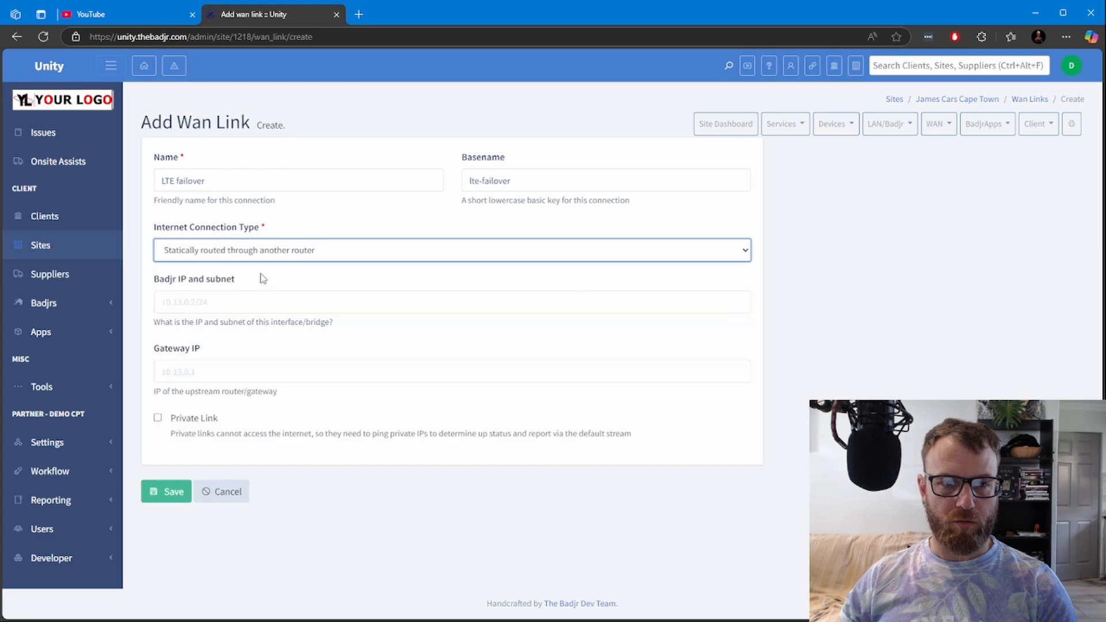
click(238, 304)
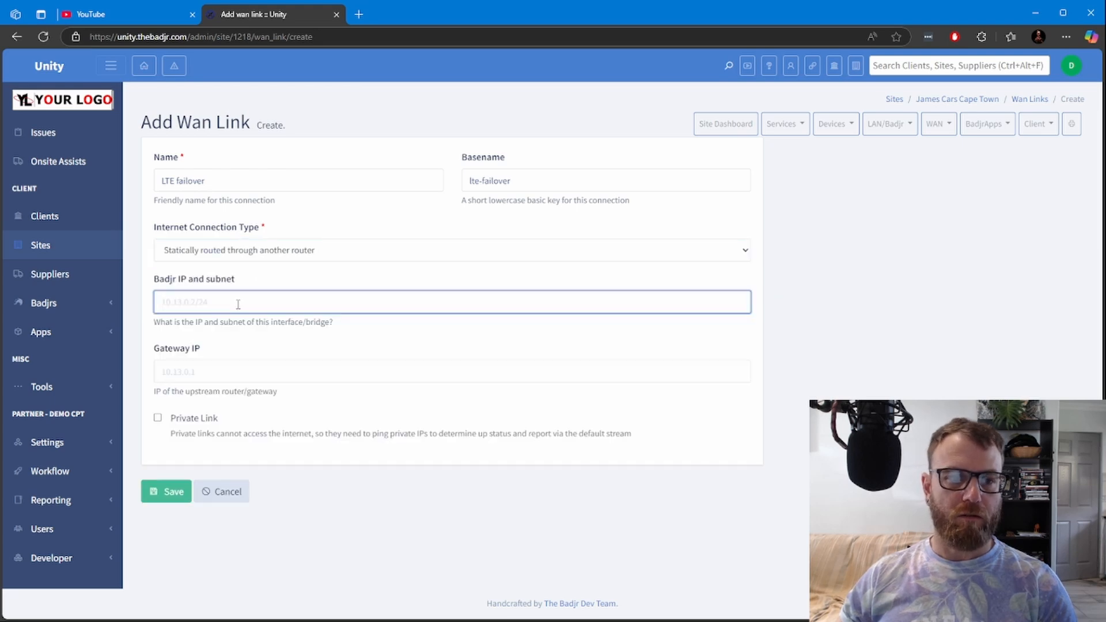
click(249, 257)
click(240, 288)
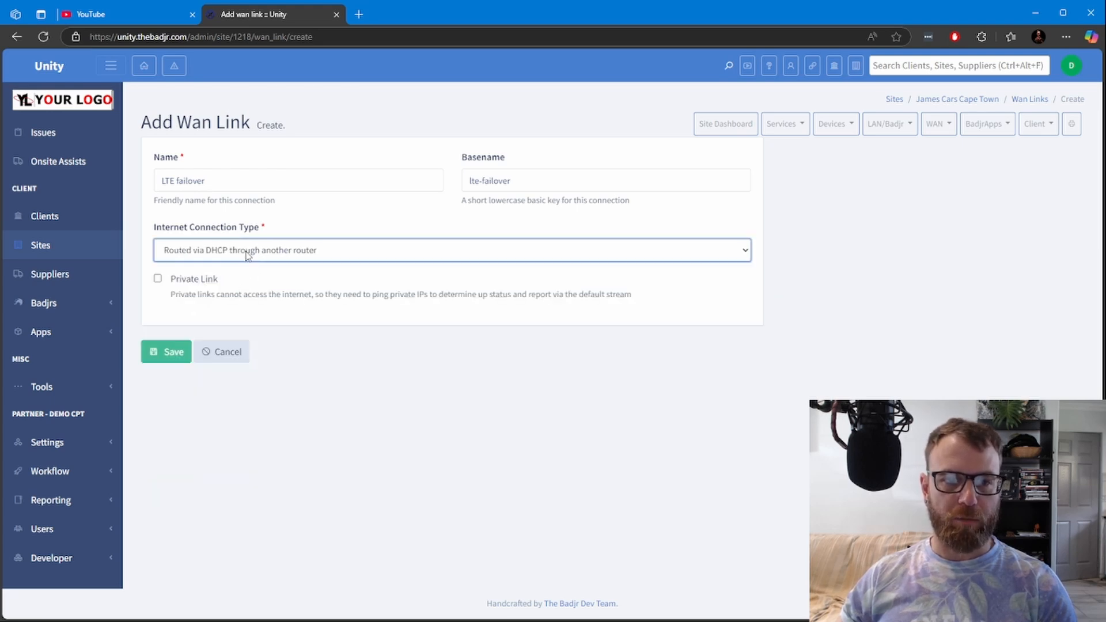
key(Down)
Set the link's Badjr IP to 192.168.0.2 and its gateway IP to 192.168.0.1
click(207, 304)
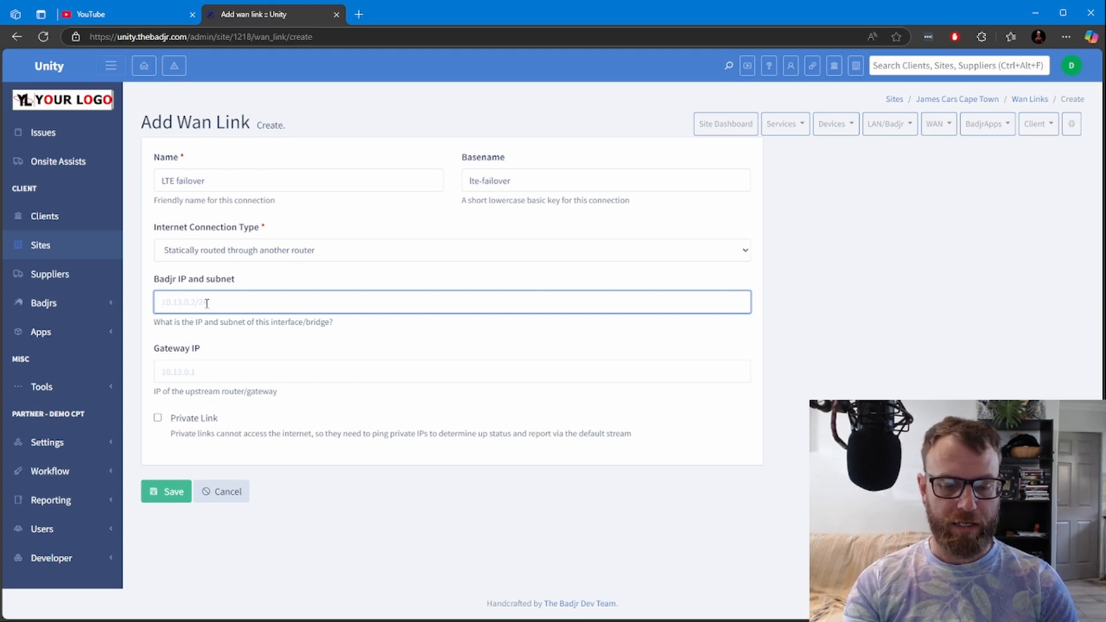
text(192)
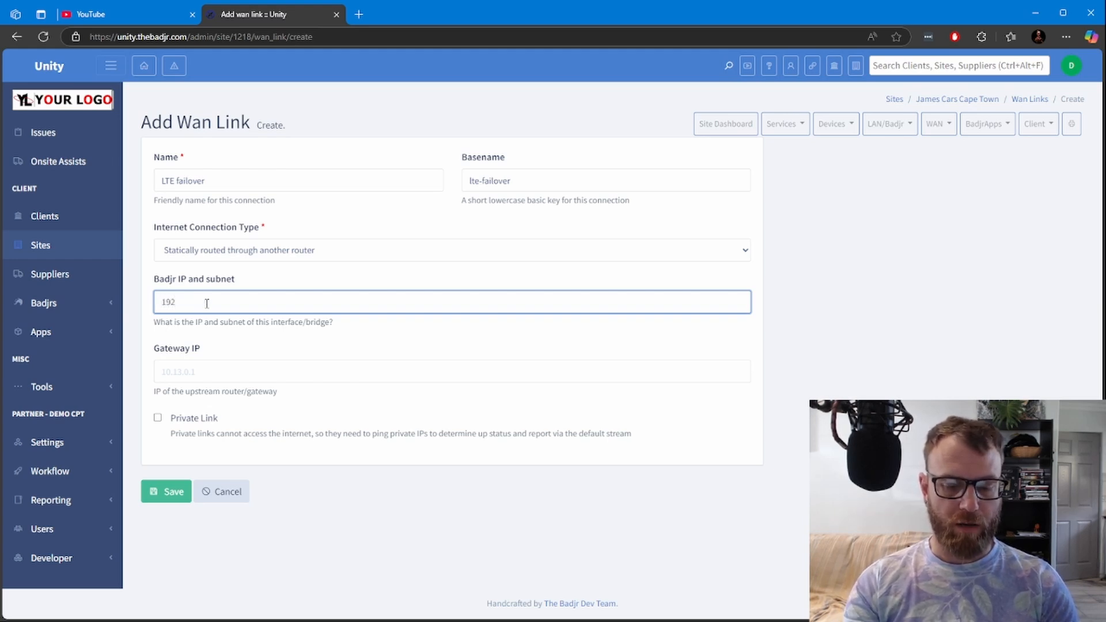
text(.167)
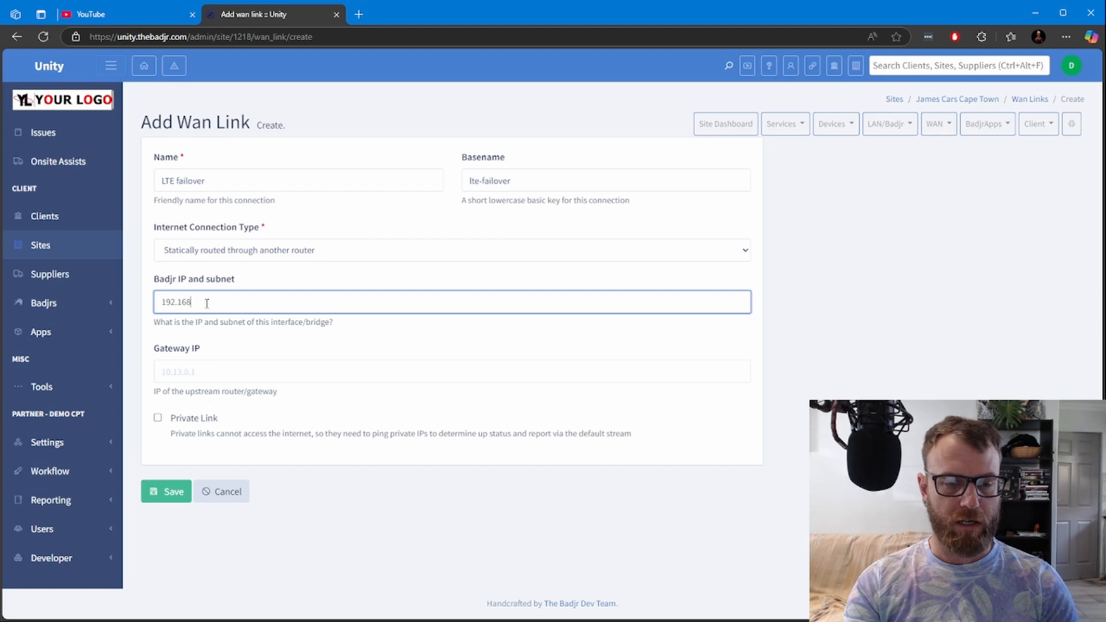
text(.0)
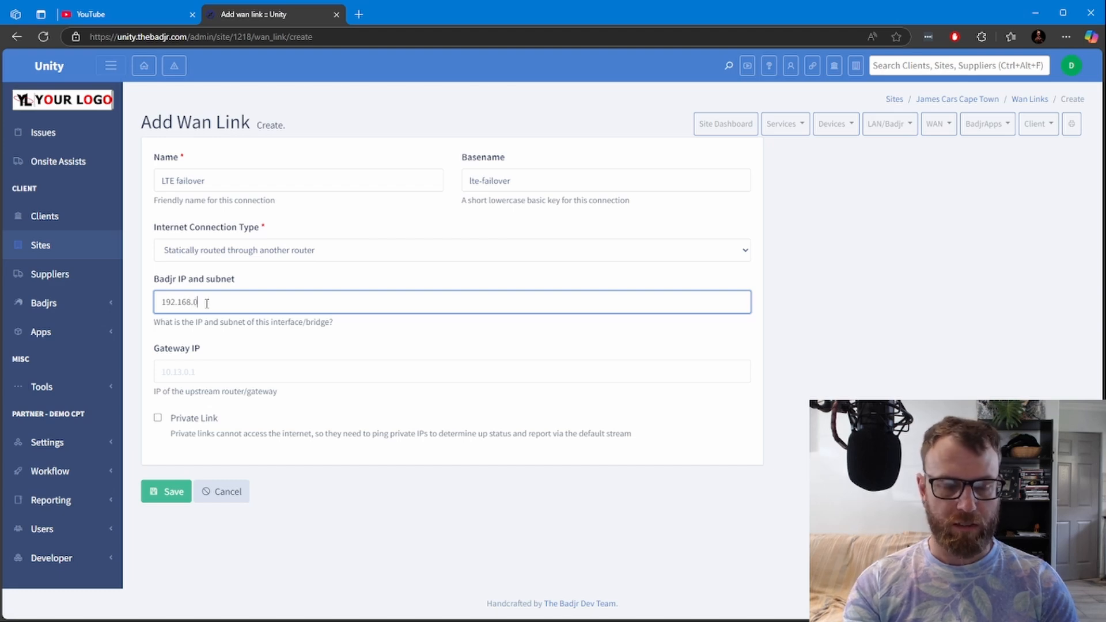
text(.1)
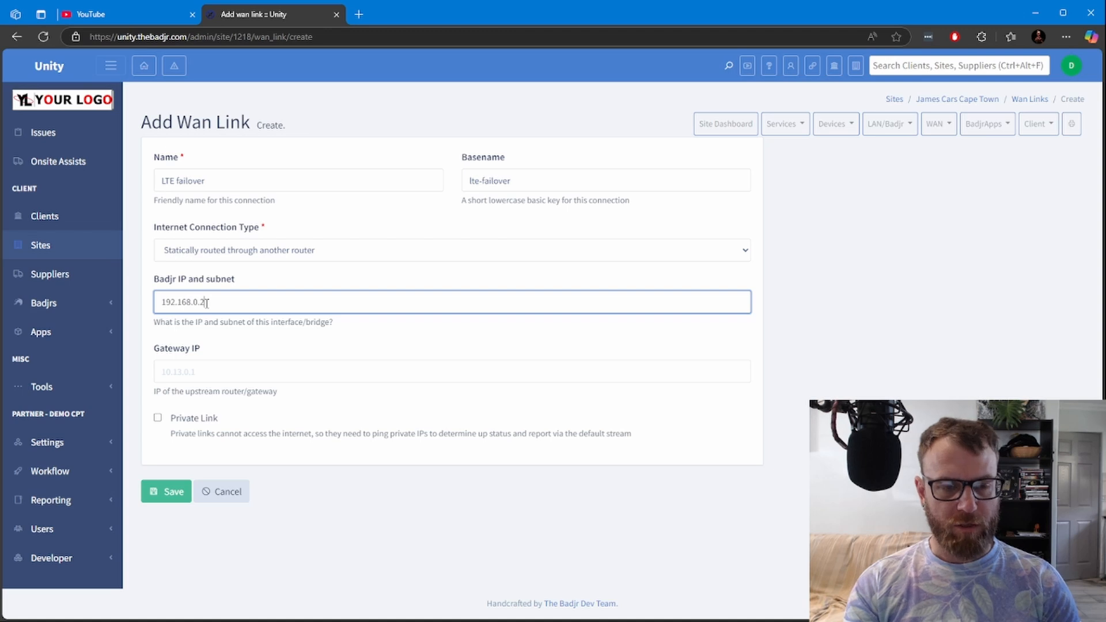
click(217, 375)
text(192.16)
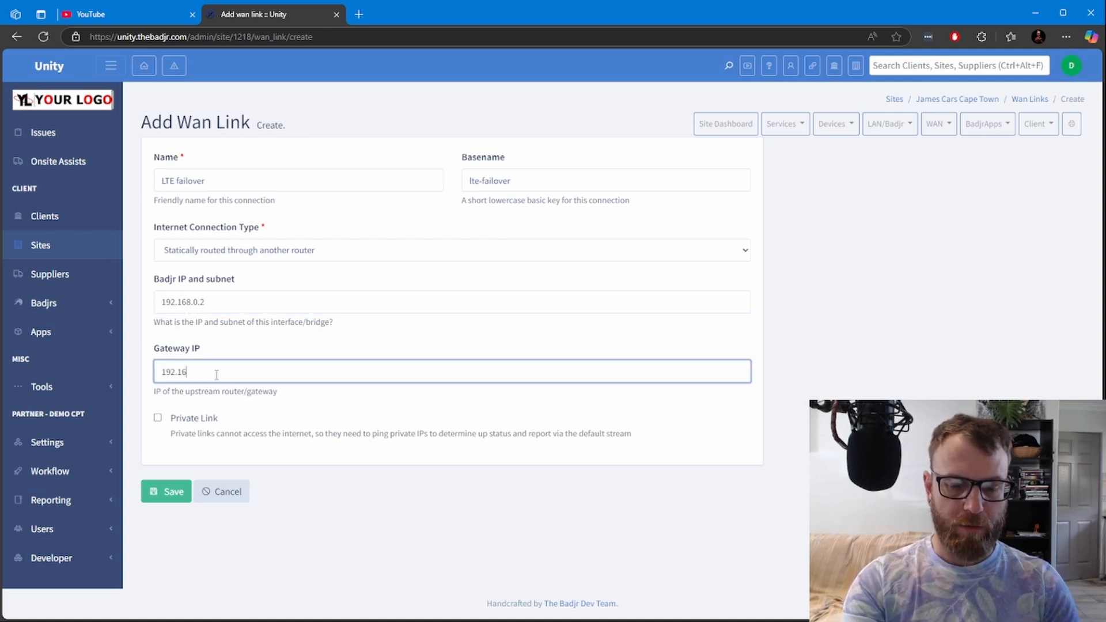
text(8.0.1)
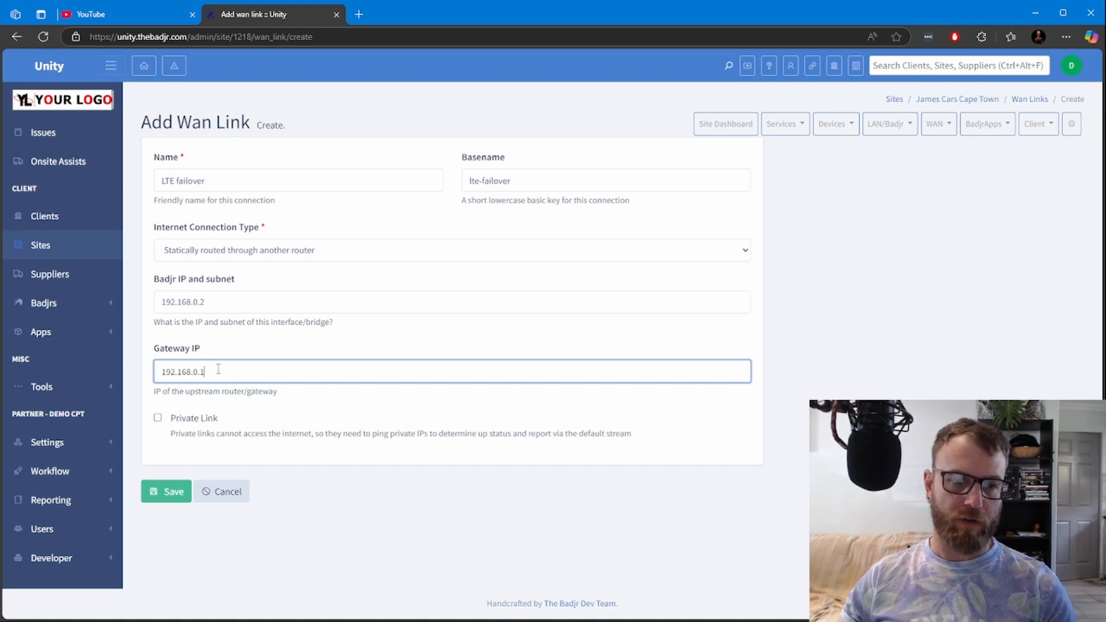
Set the link's Badjr IP and subnet to 10.13.0.2/24 and its gateway IP to 10.13.0.1, and save the link
click(232, 300)
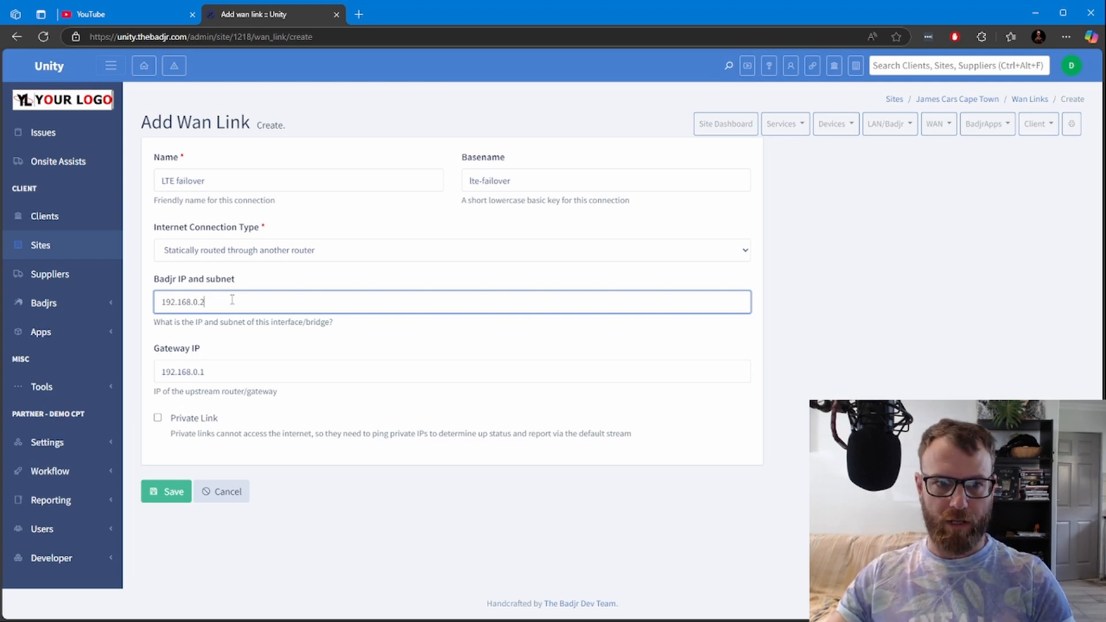
key(ctrl+a)
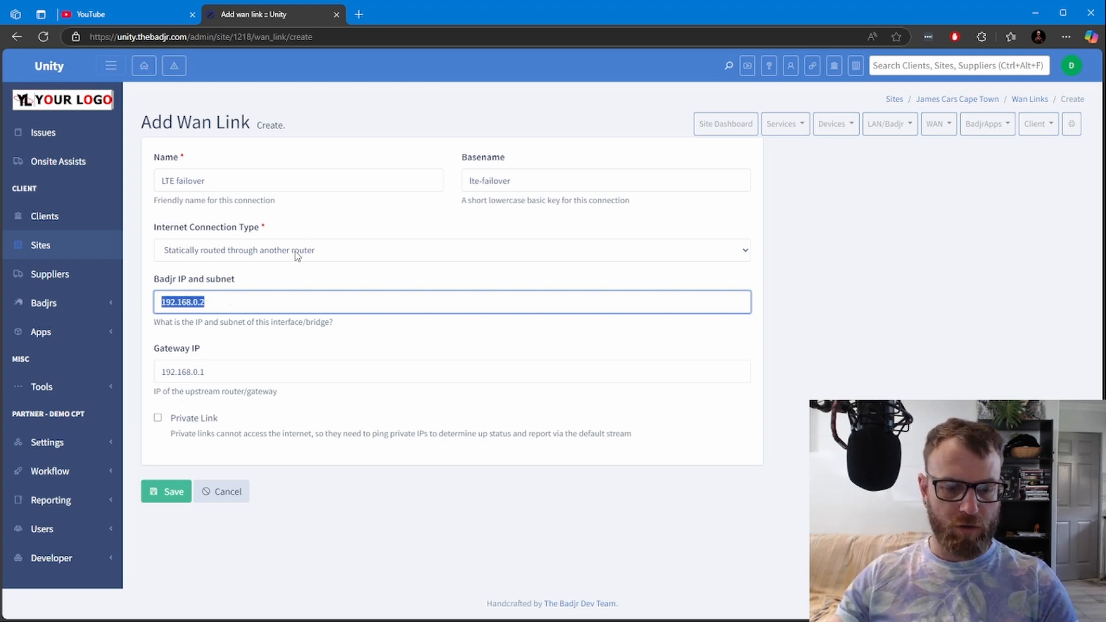
text(10.13.0.)
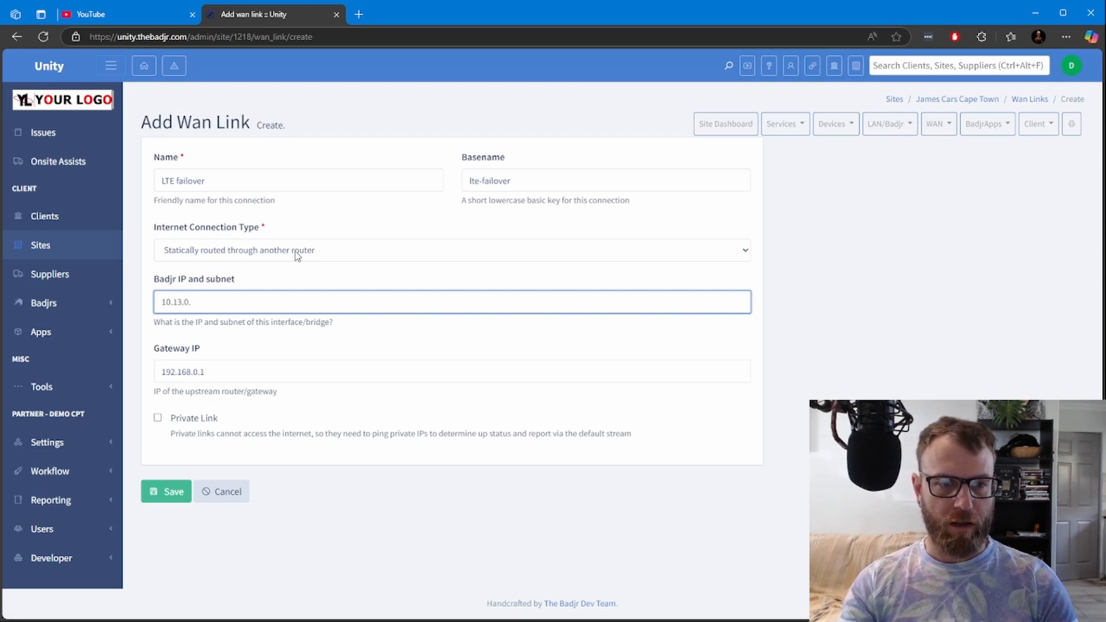
text(2)
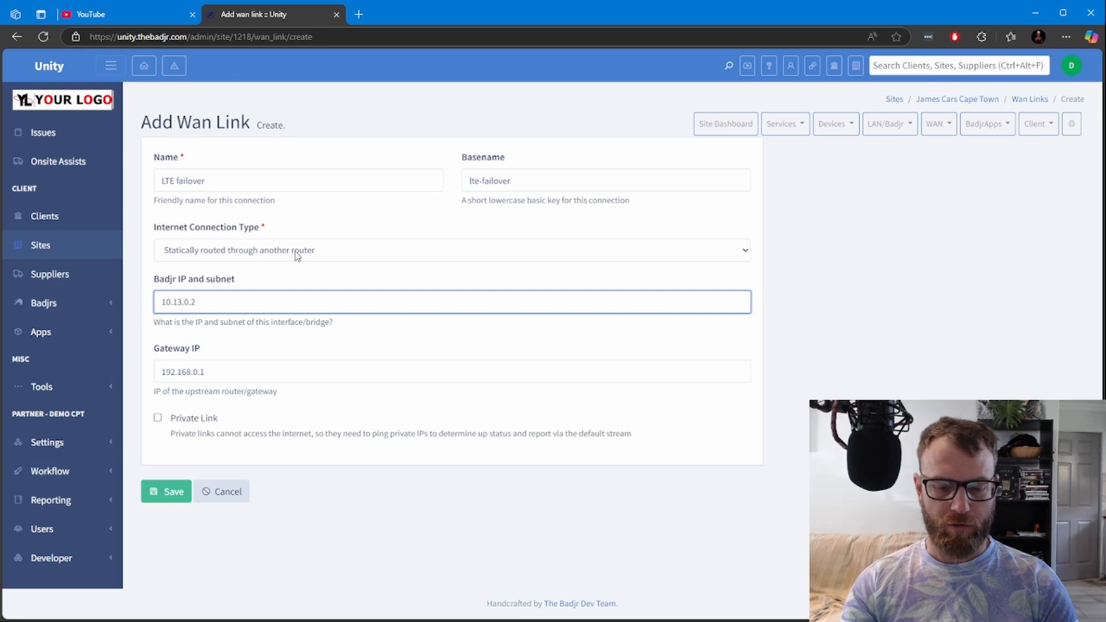
text(/)
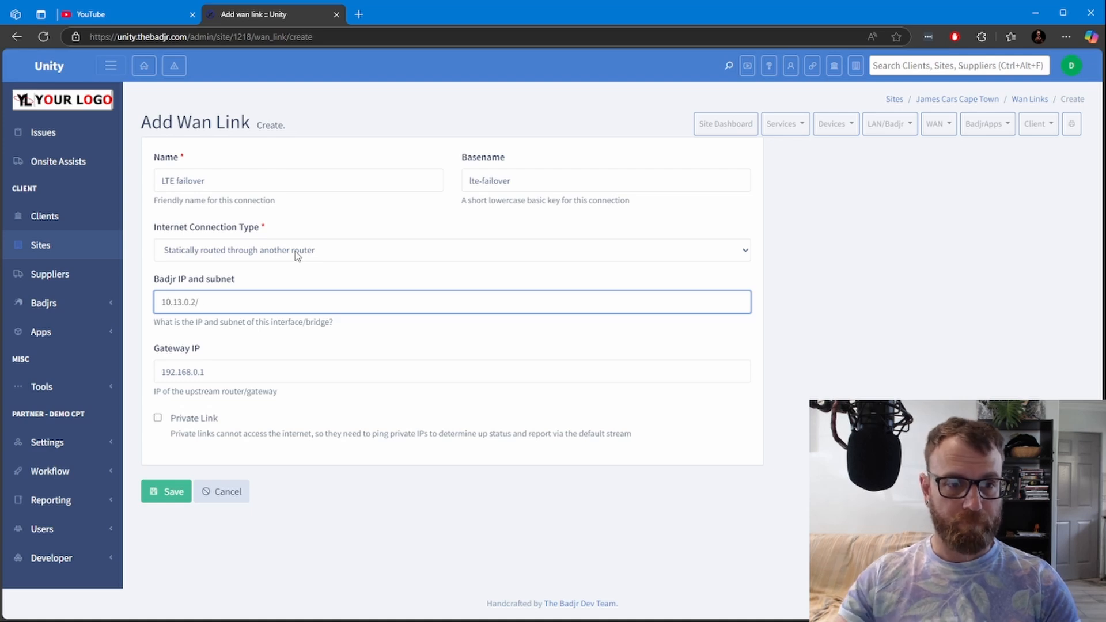
text(24)
click(262, 369)
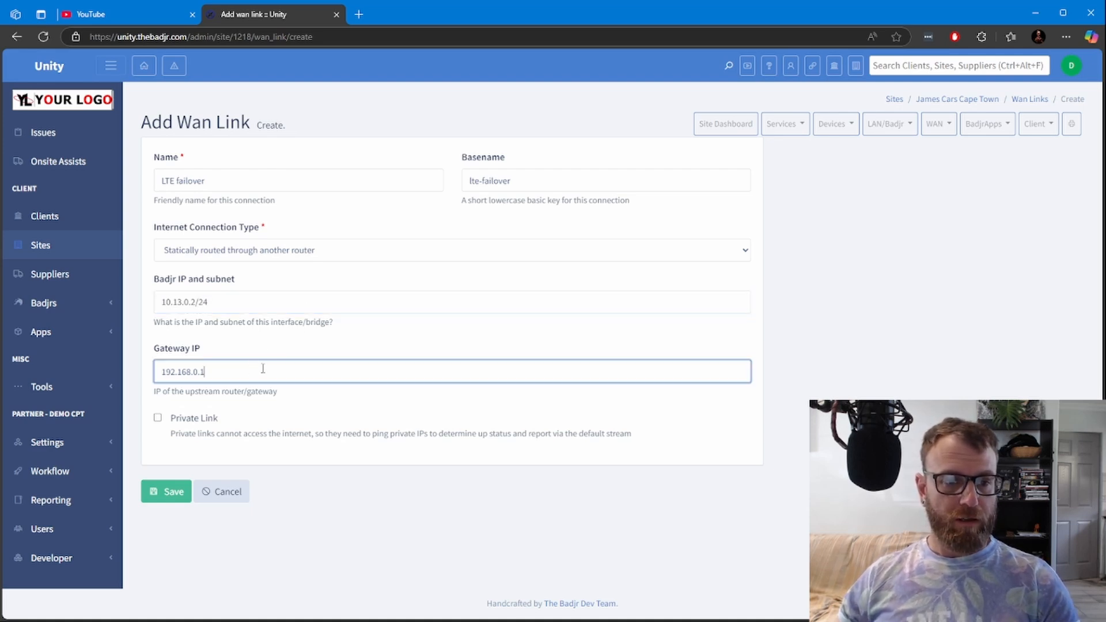
drag(263, 369, 147, 372)
text(10)
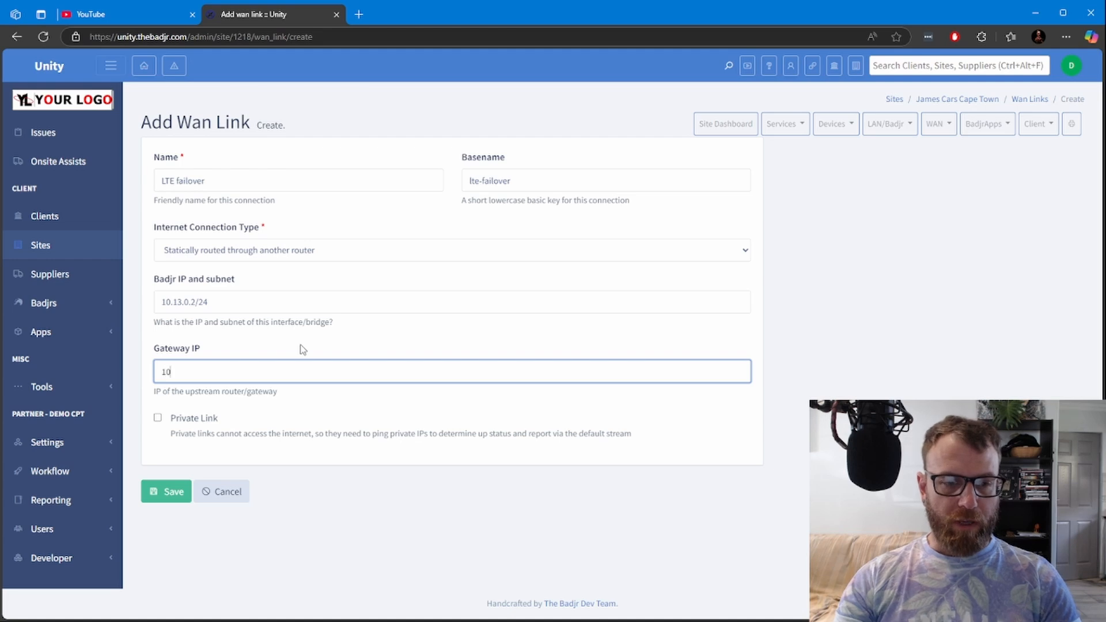
text(.13.0.1)
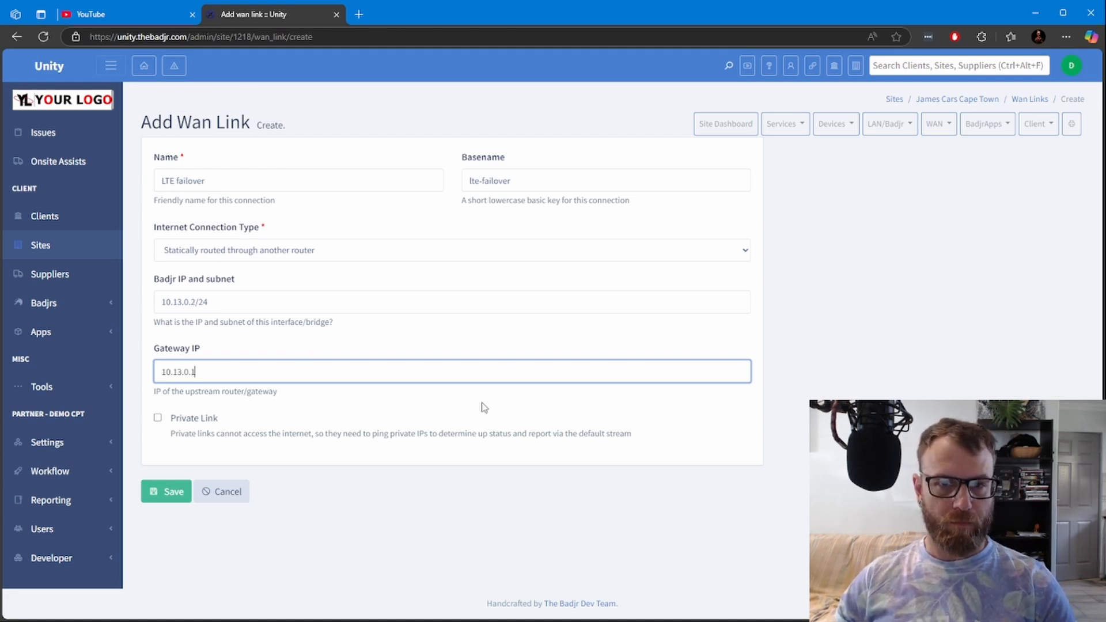
click(175, 493)
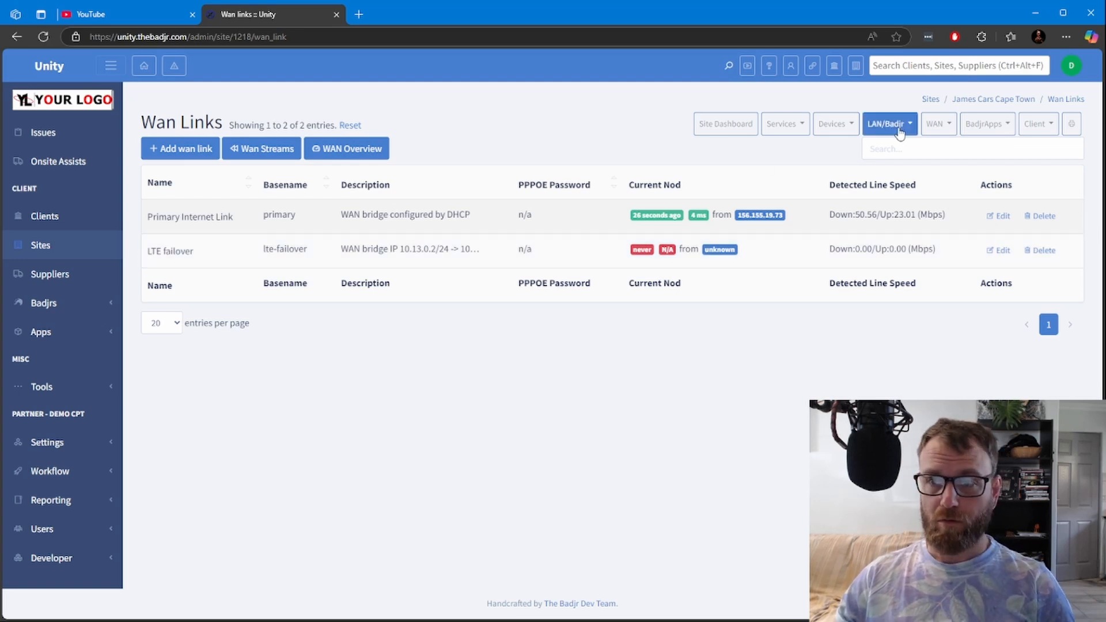
Go to the site's Badjr overview and open the interface list from its port configuration
click(900, 129)
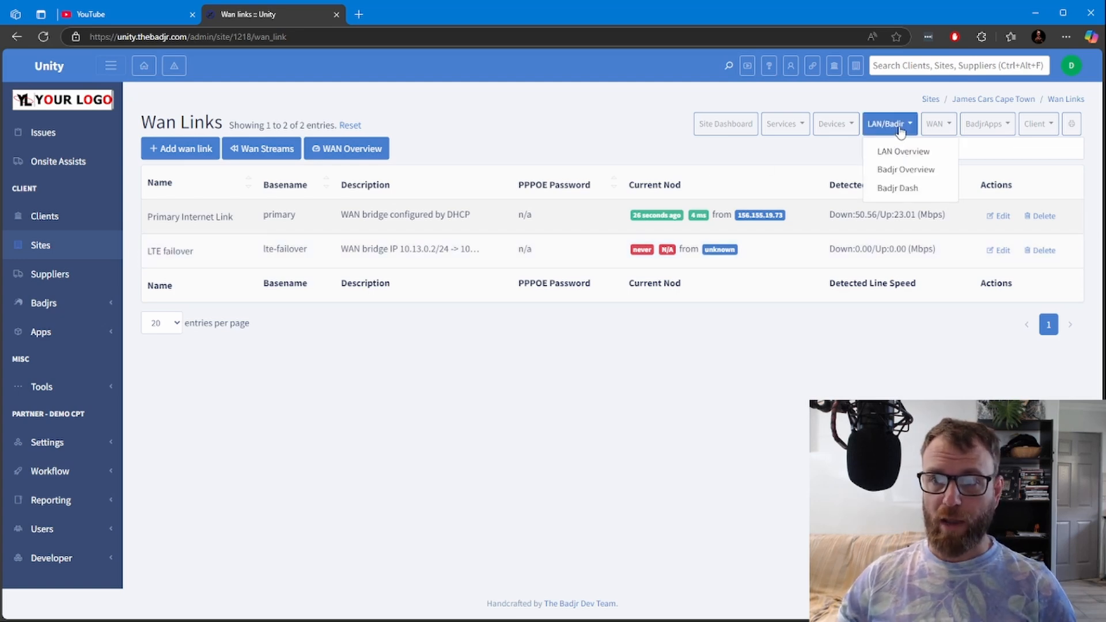
click(903, 171)
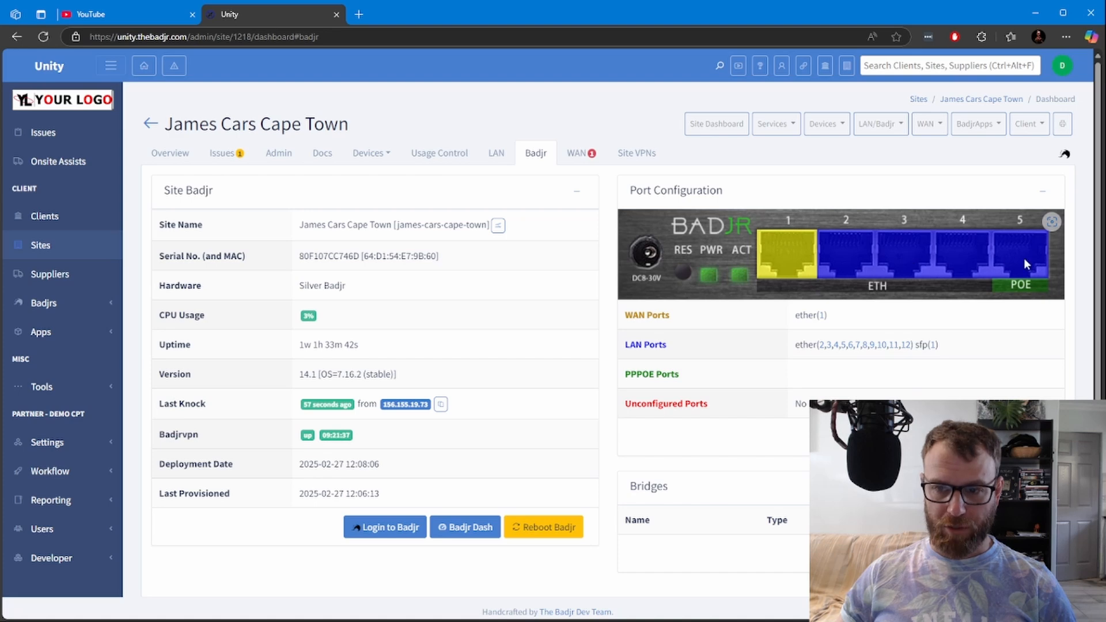
click(1052, 222)
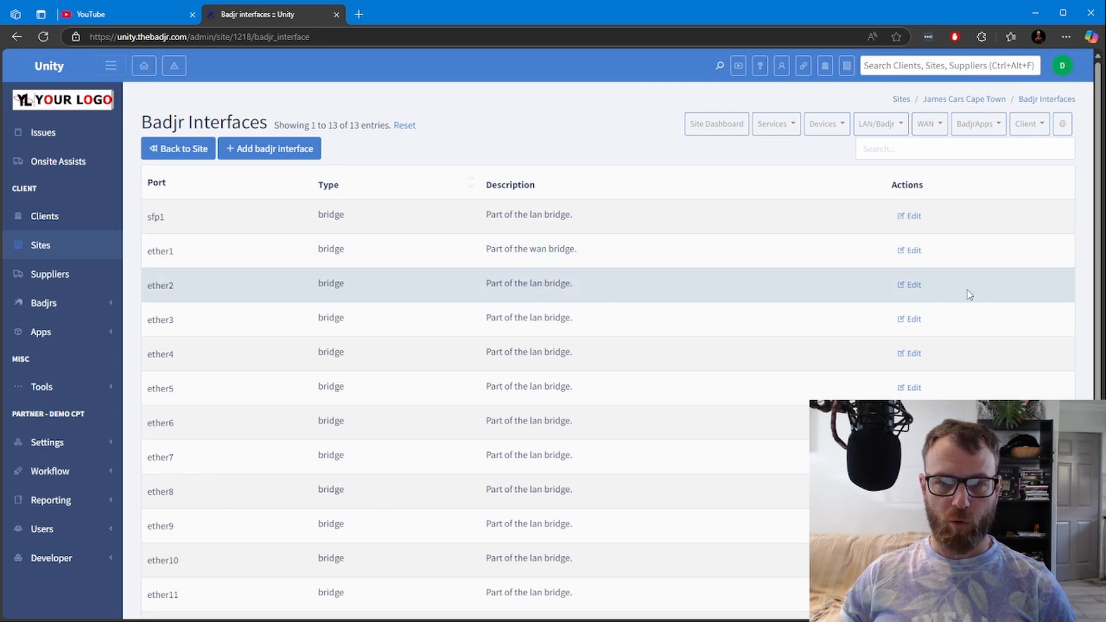
Change port ether2's bridge type to WAN and save the interface
click(910, 284)
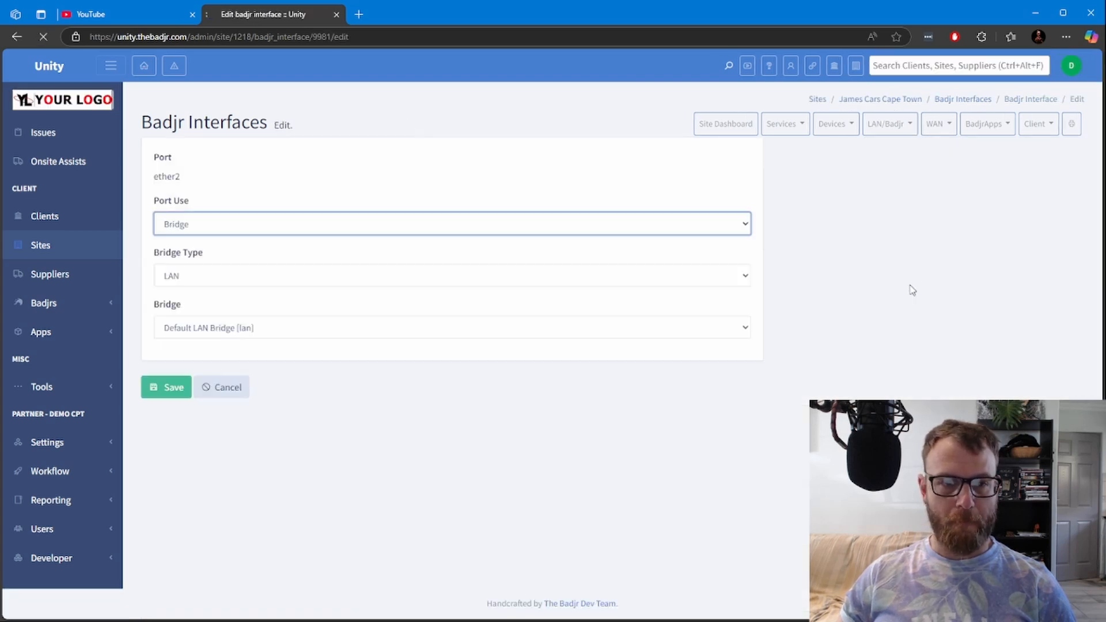
click(202, 281)
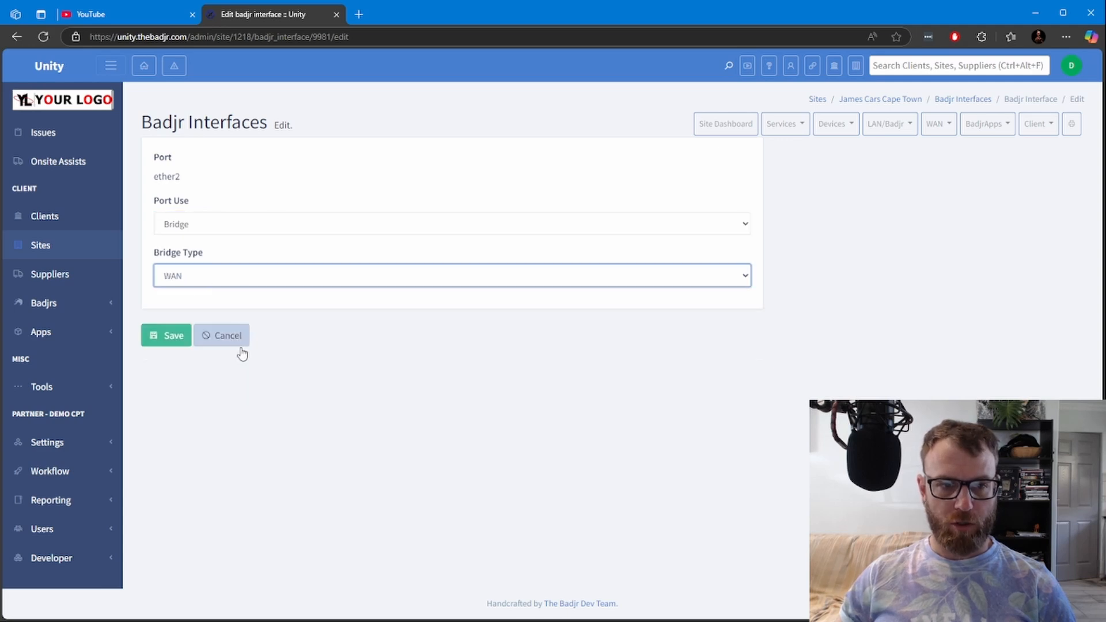
click(161, 335)
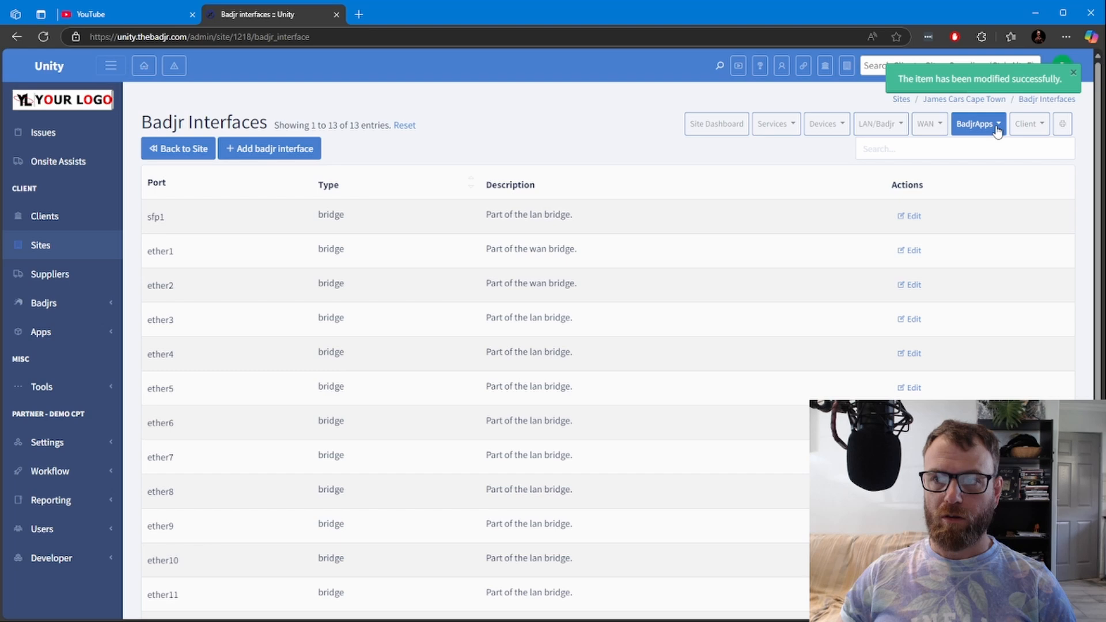
Compare the site's Badjr port configuration with its WAN network structure and link statistics
click(1027, 124)
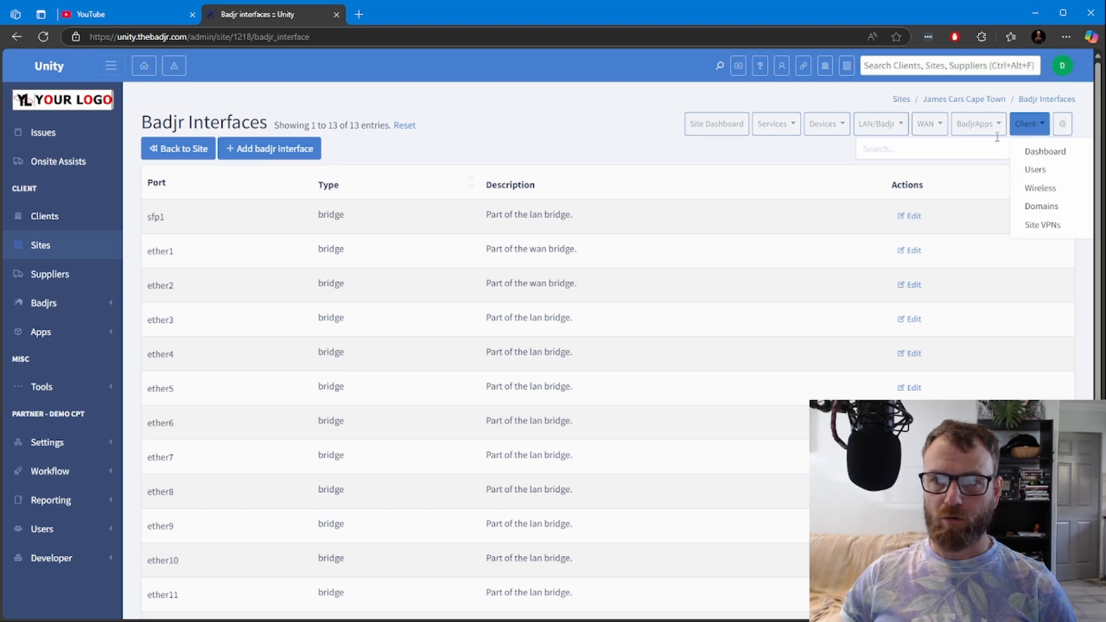
click(928, 124)
click(946, 147)
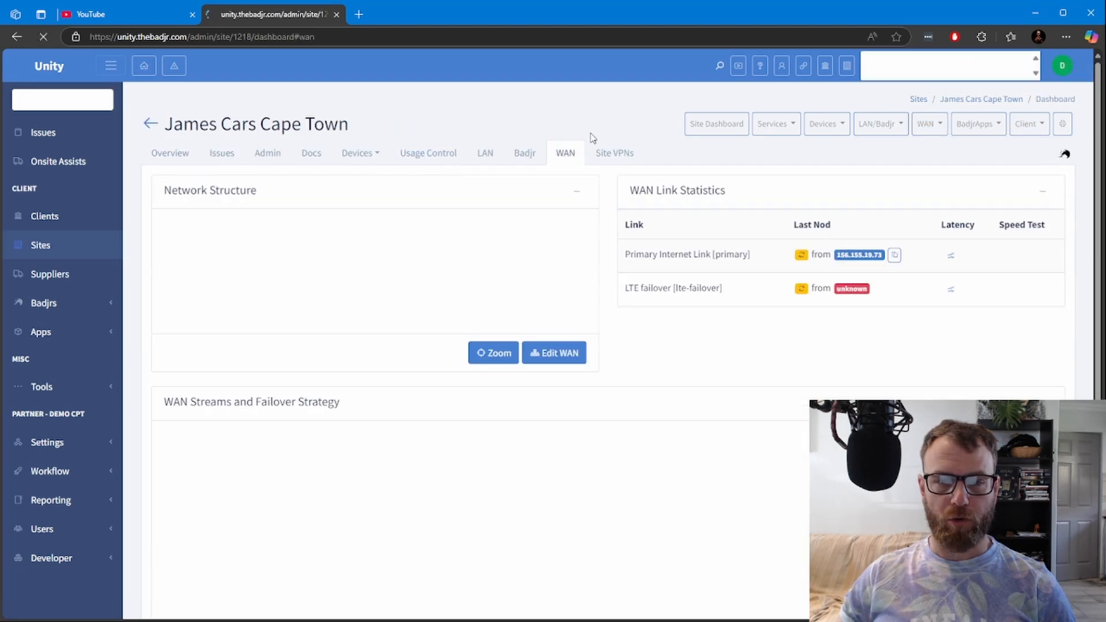
click(531, 155)
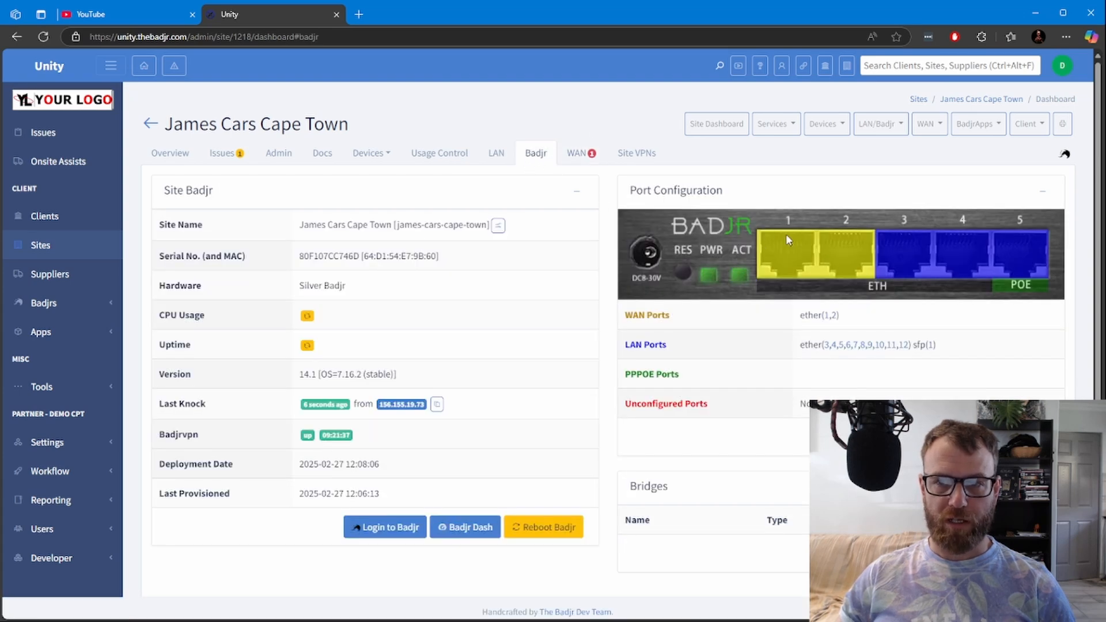
click(579, 157)
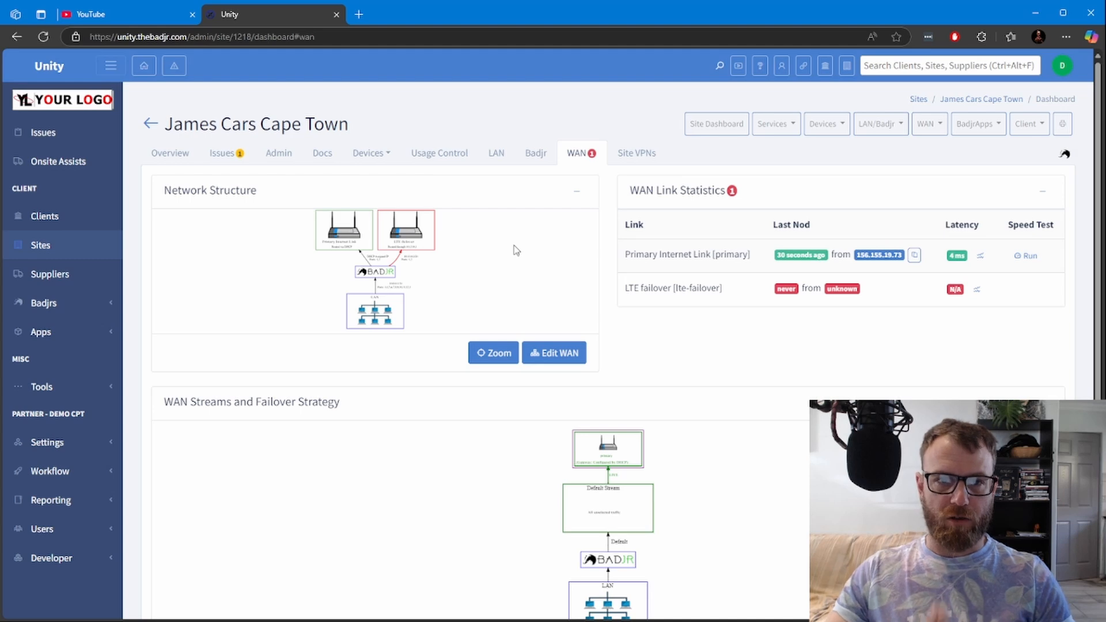
click(533, 154)
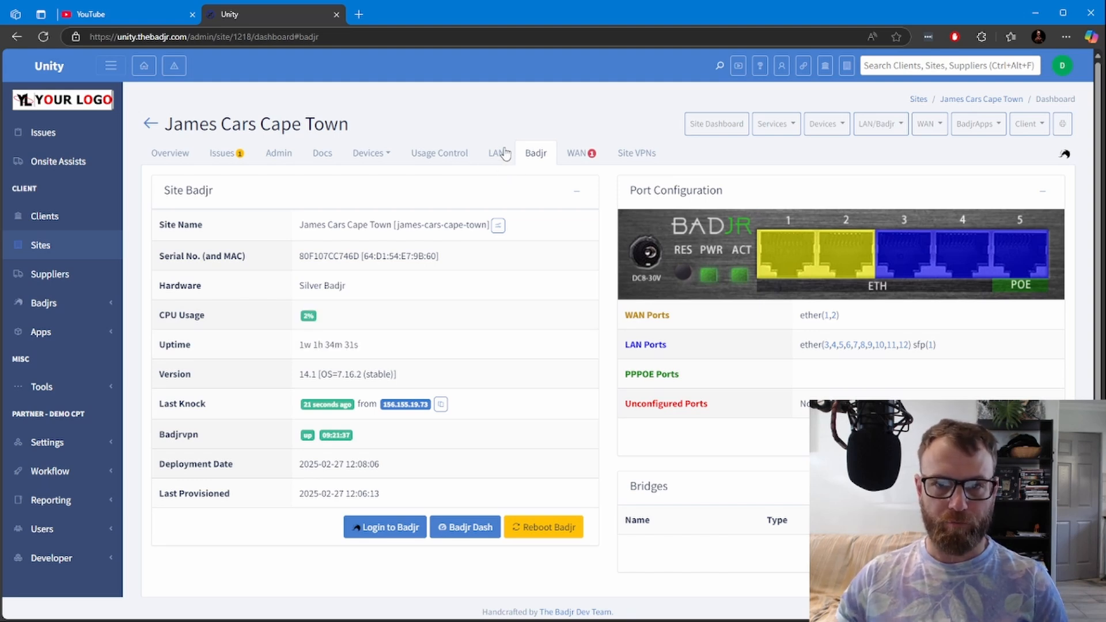
click(576, 153)
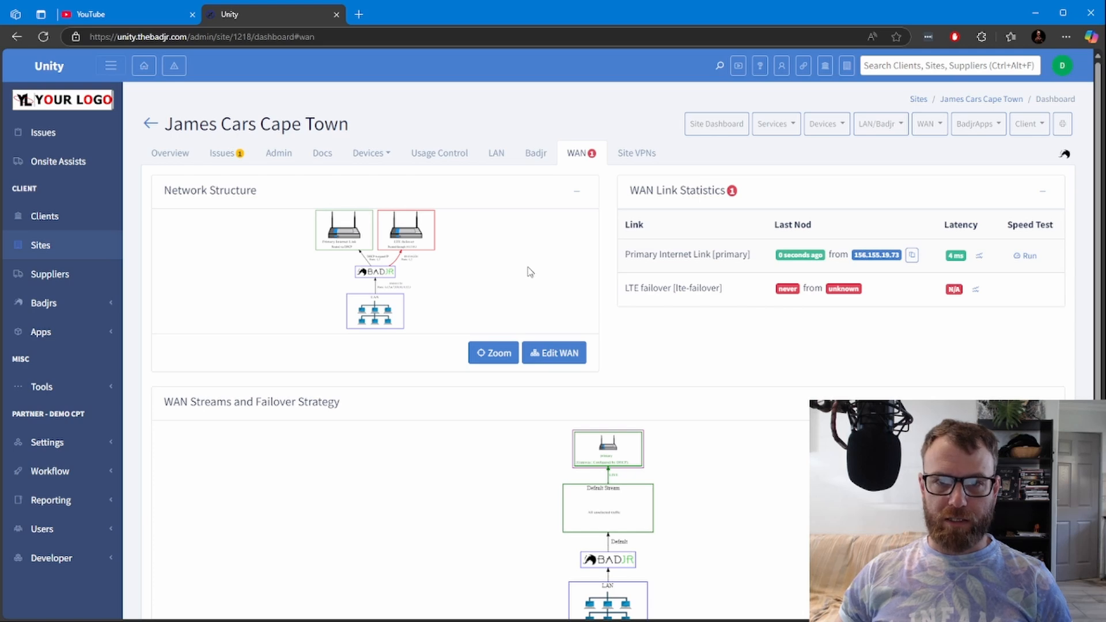
click(536, 154)
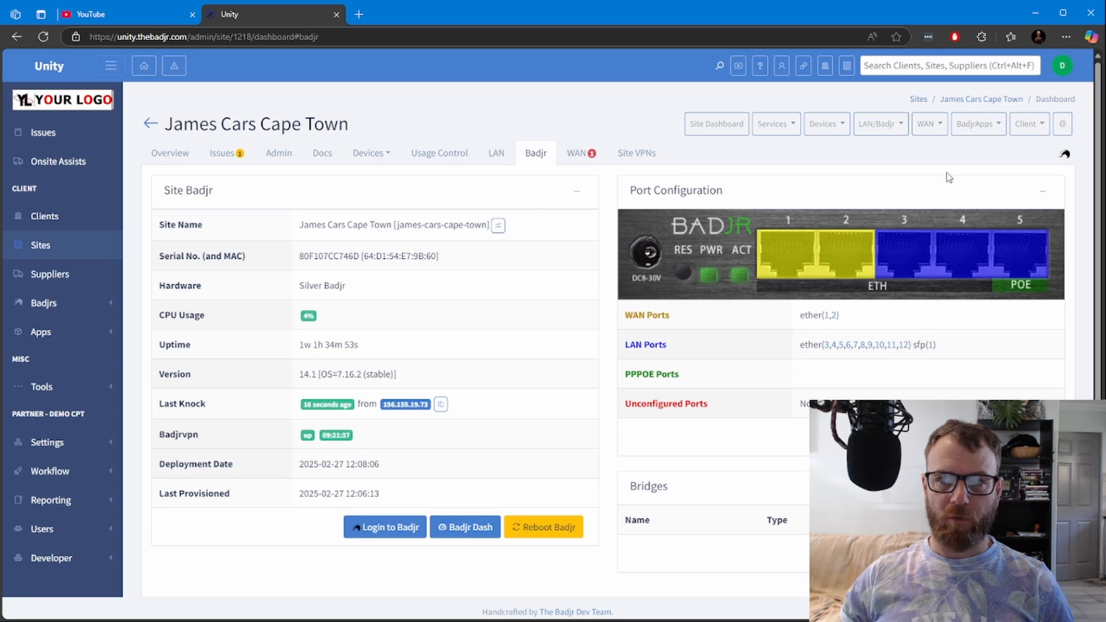
Open the site's Badjr Dash and examine its system details and the list of BadjrApp configuration modules
click(881, 123)
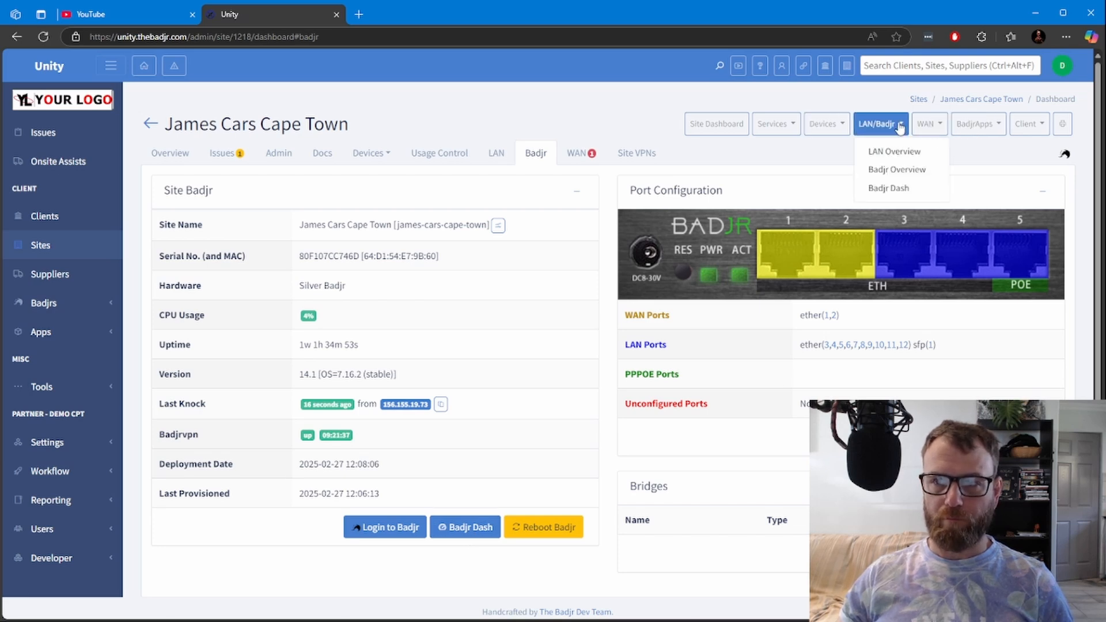
click(892, 189)
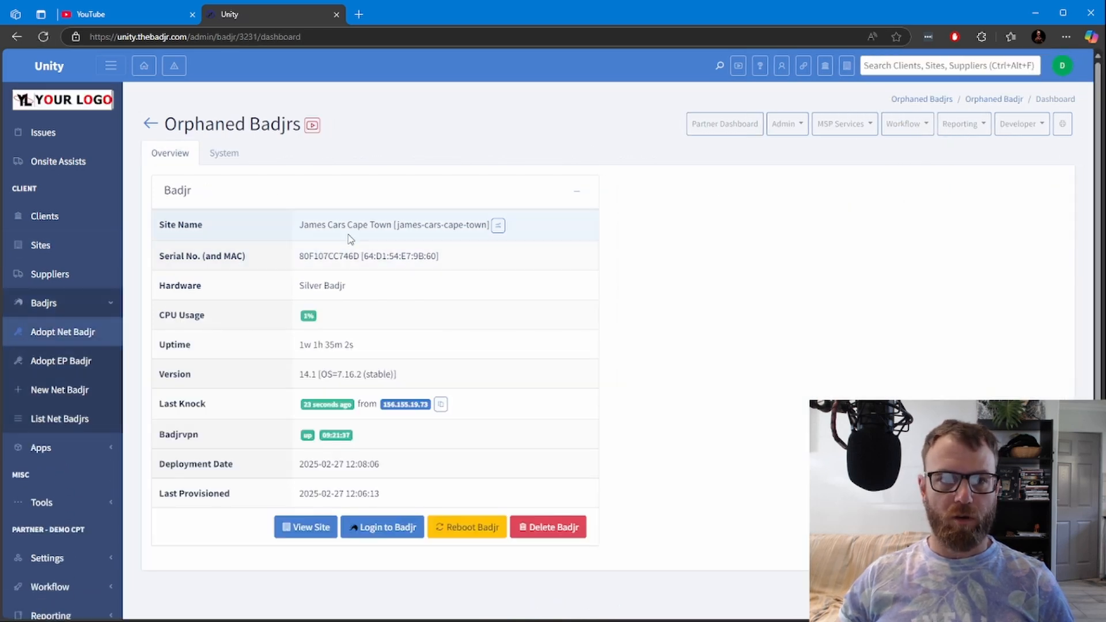
click(224, 157)
scroll(765, 412, down, 6)
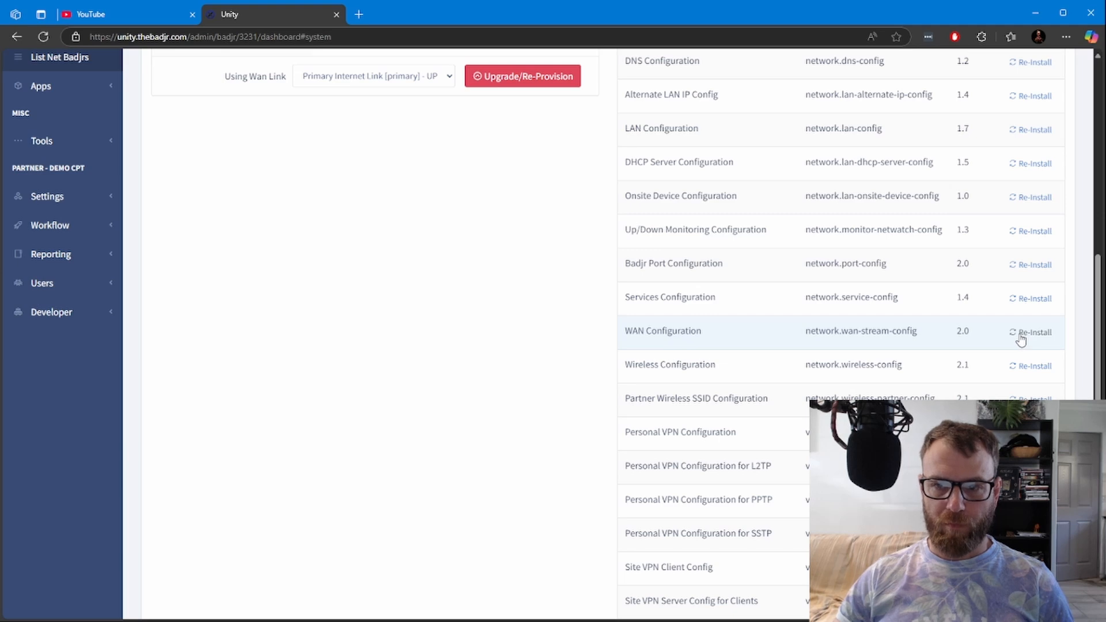
scroll(785, 350, up, 6)
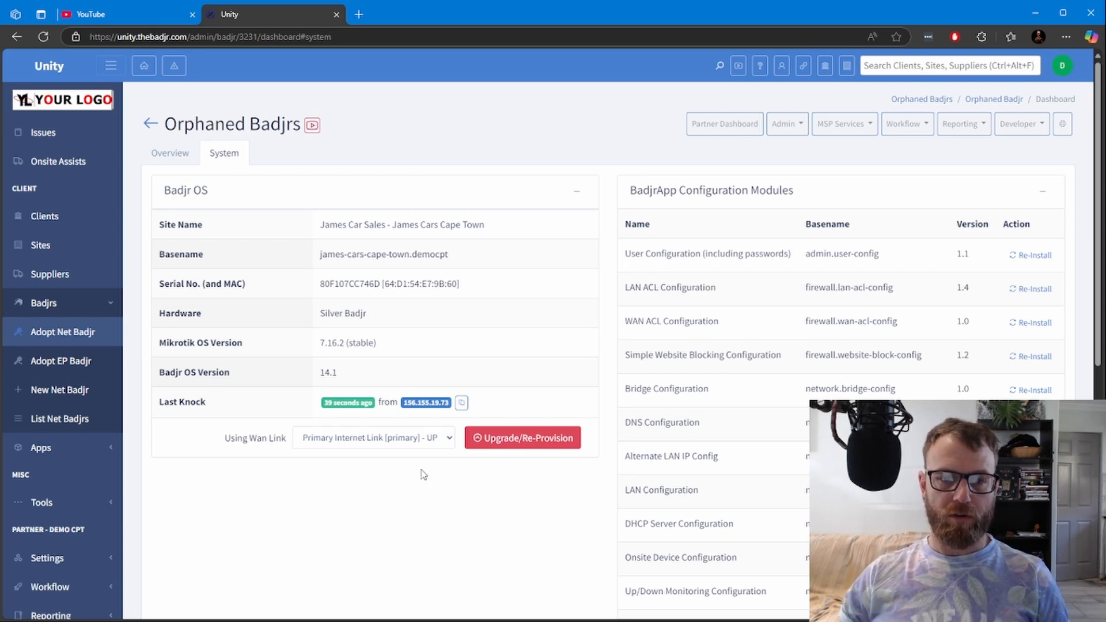
click(169, 154)
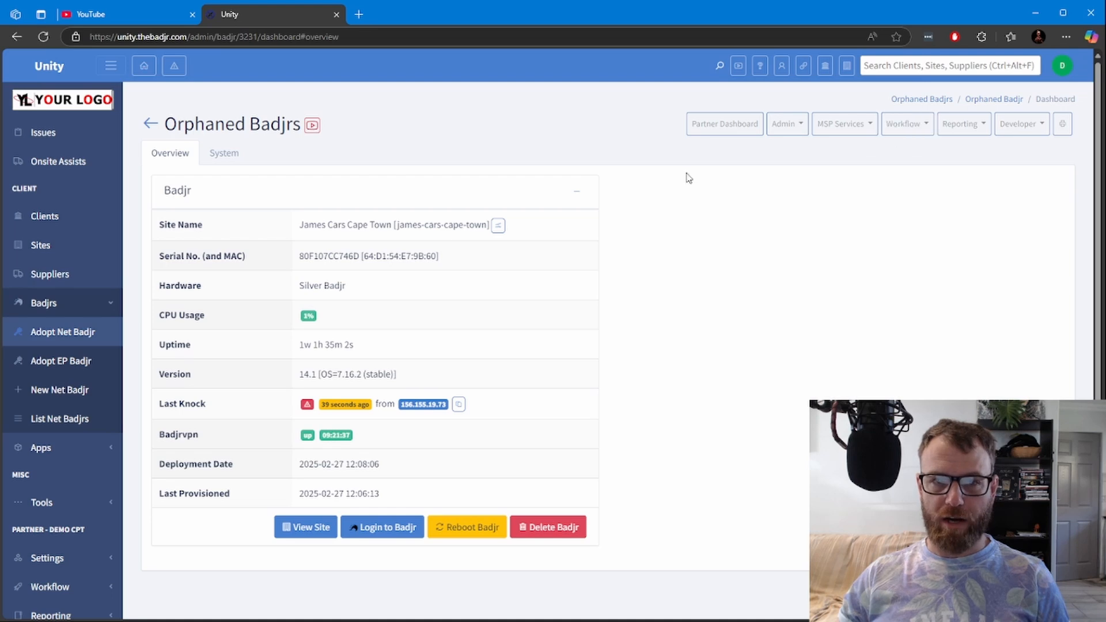
Return to the site's WAN overview, open its WAN streams, and add the LTE failover link to the Default stream
click(291, 526)
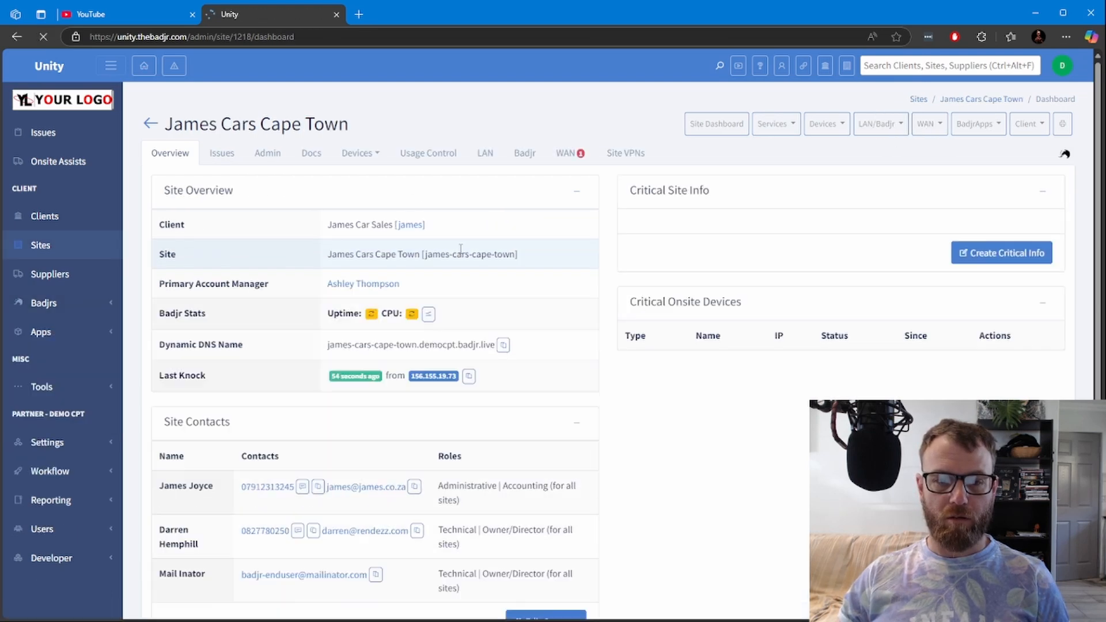
click(585, 154)
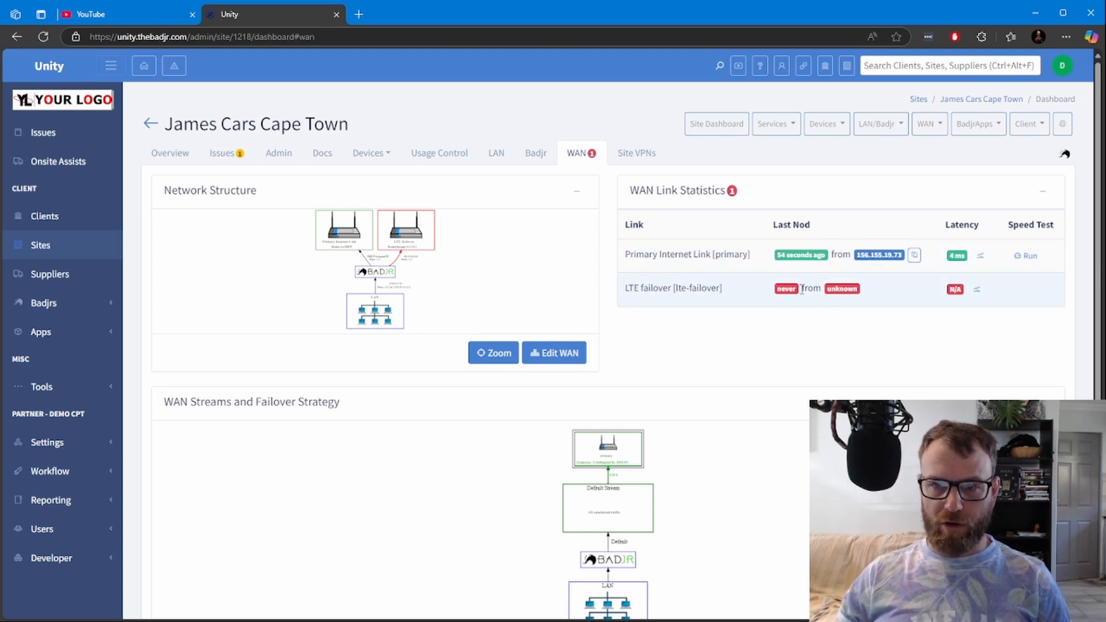
mouse_move(892, 258)
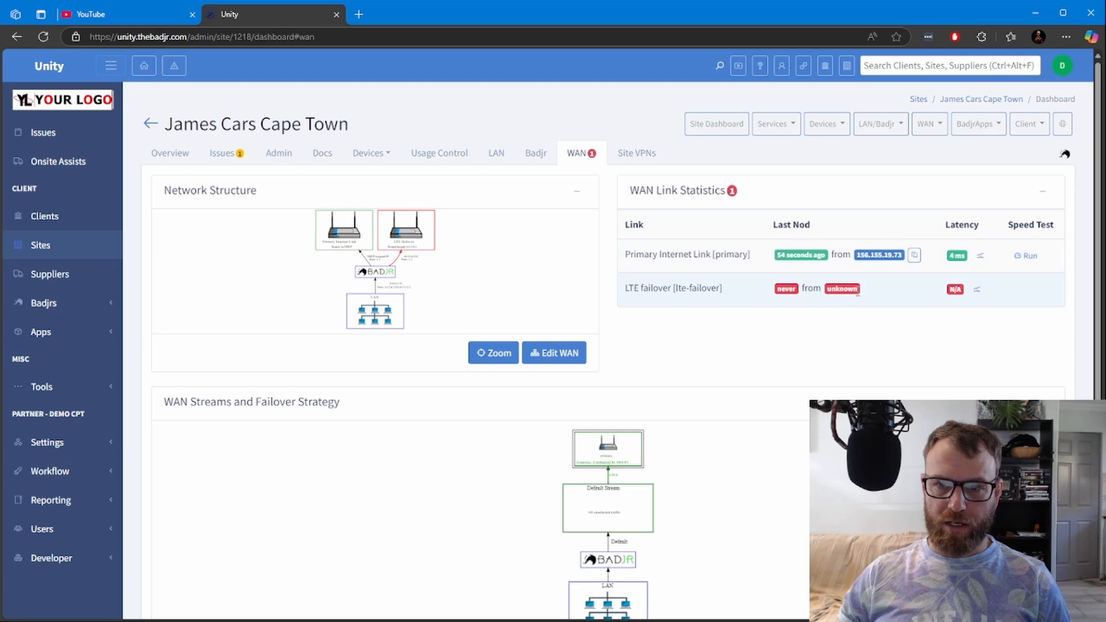
scroll(504, 269, down, 1)
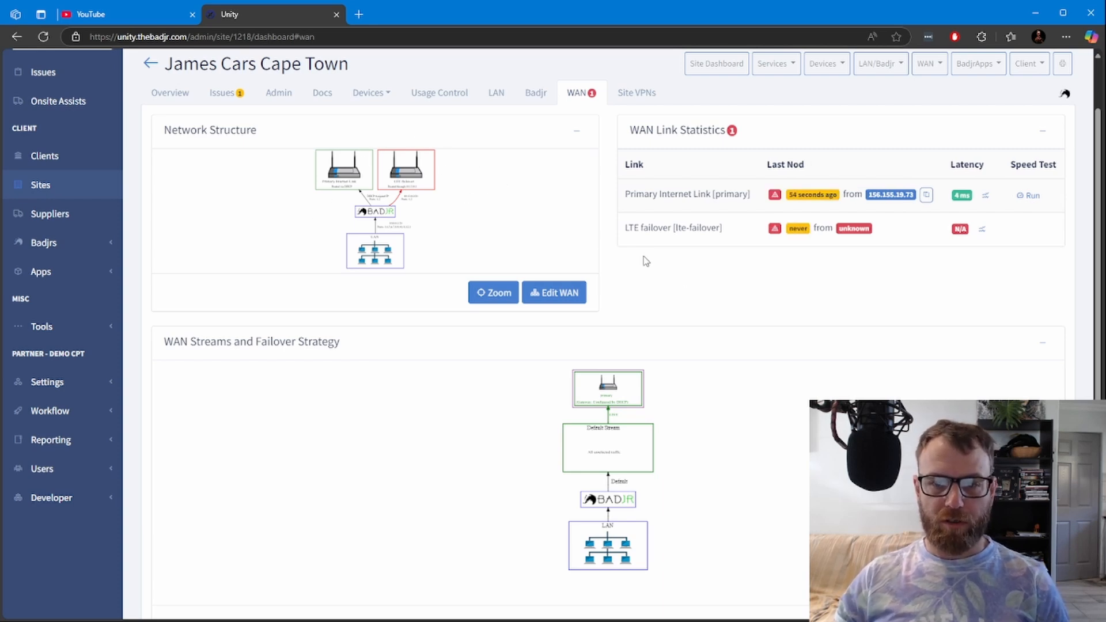
scroll(646, 262, down, 1)
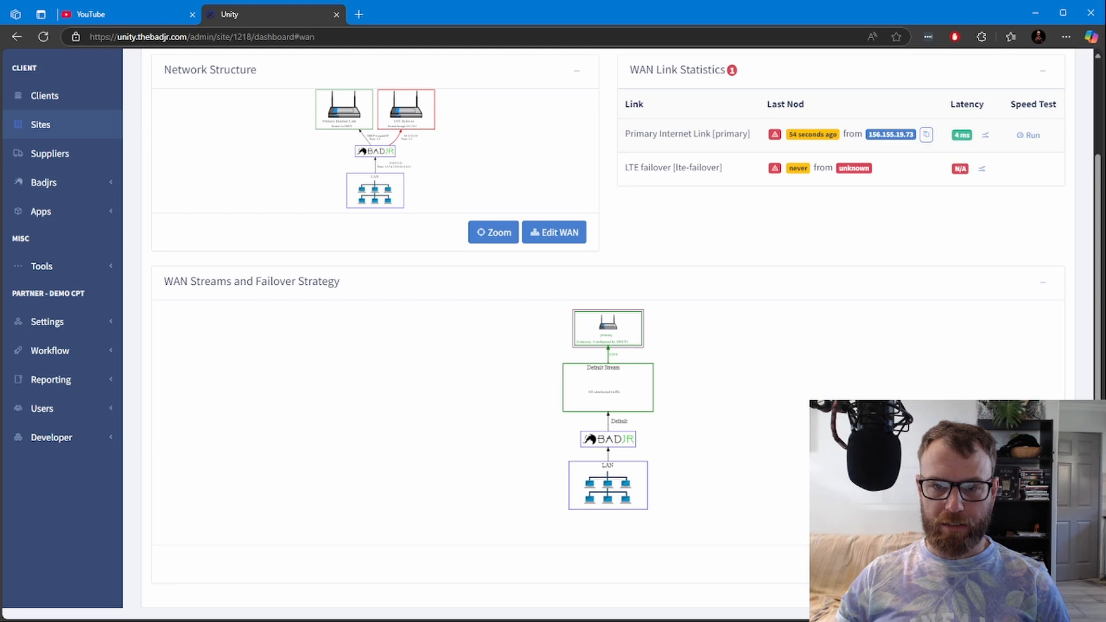
key(F5)
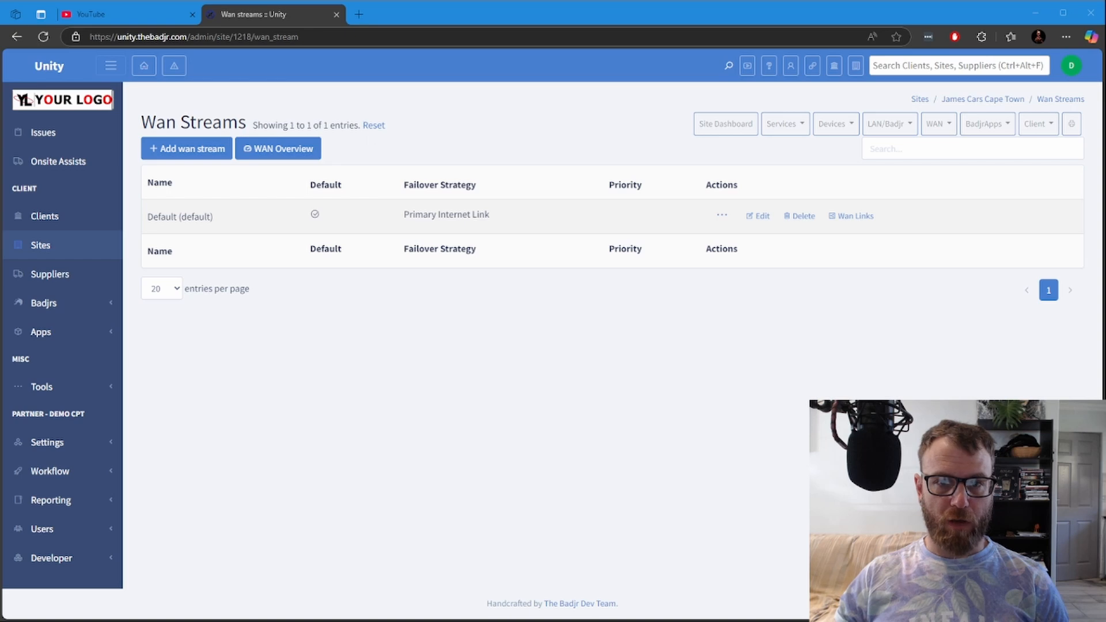
click(578, 182)
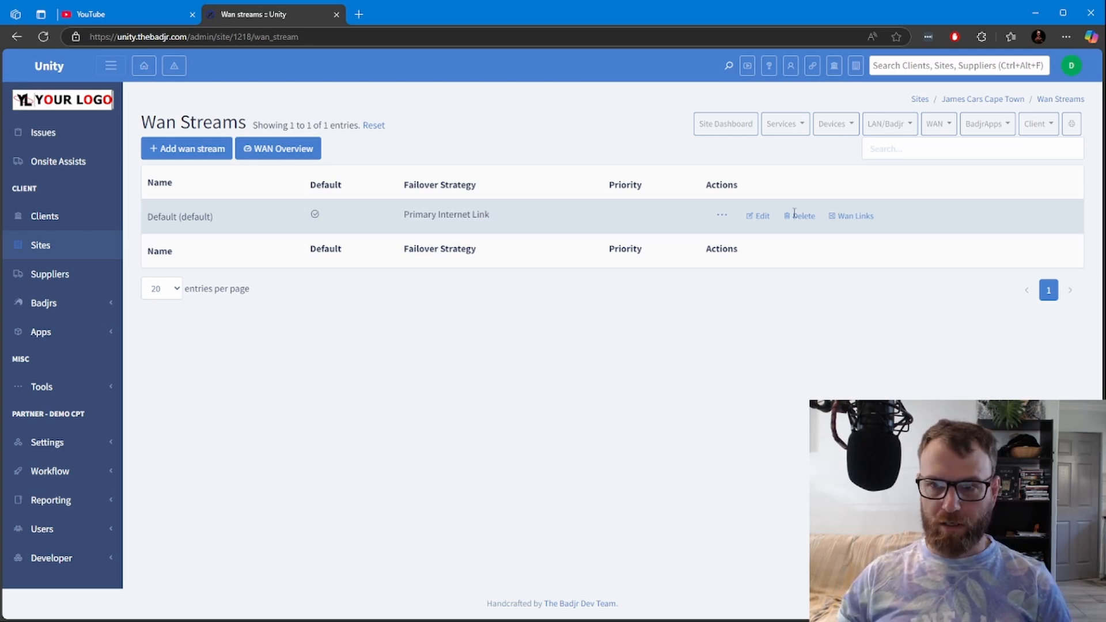
click(857, 216)
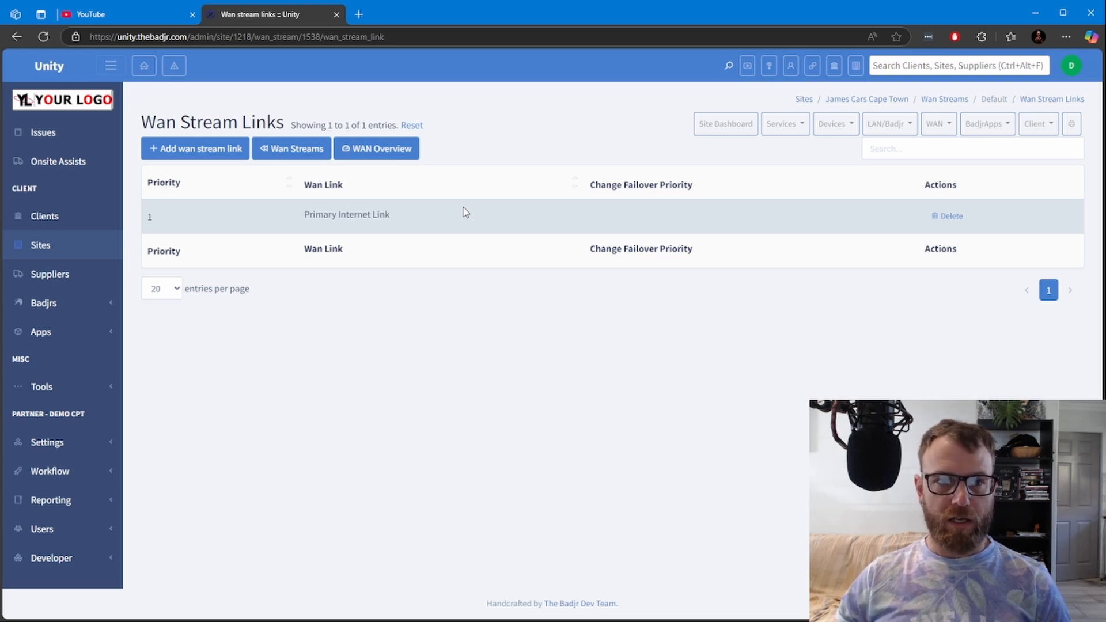
click(209, 153)
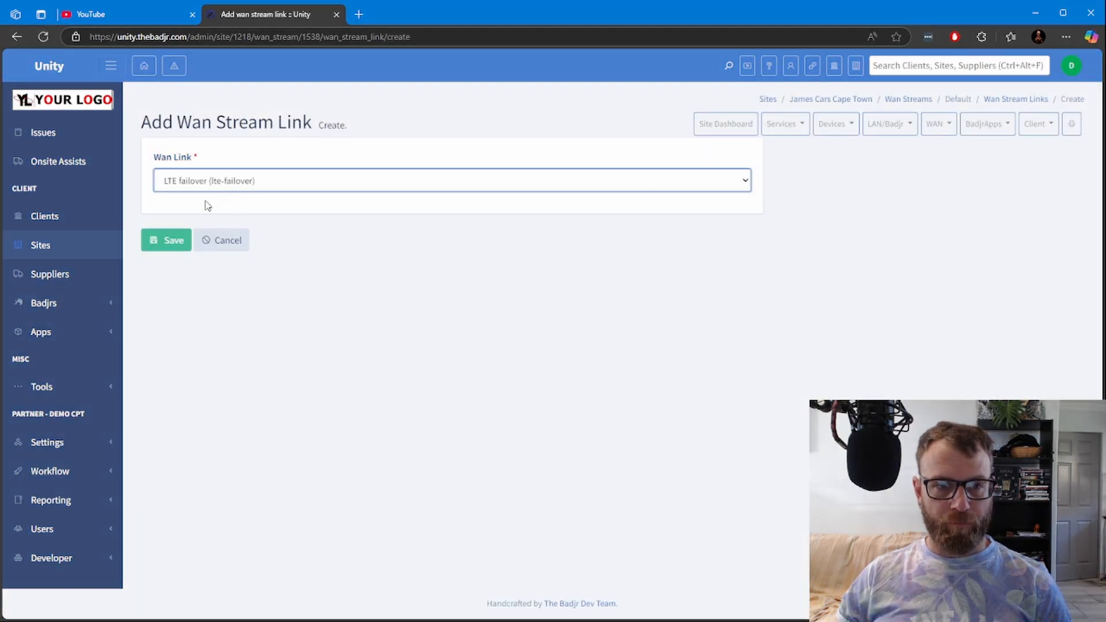
click(167, 242)
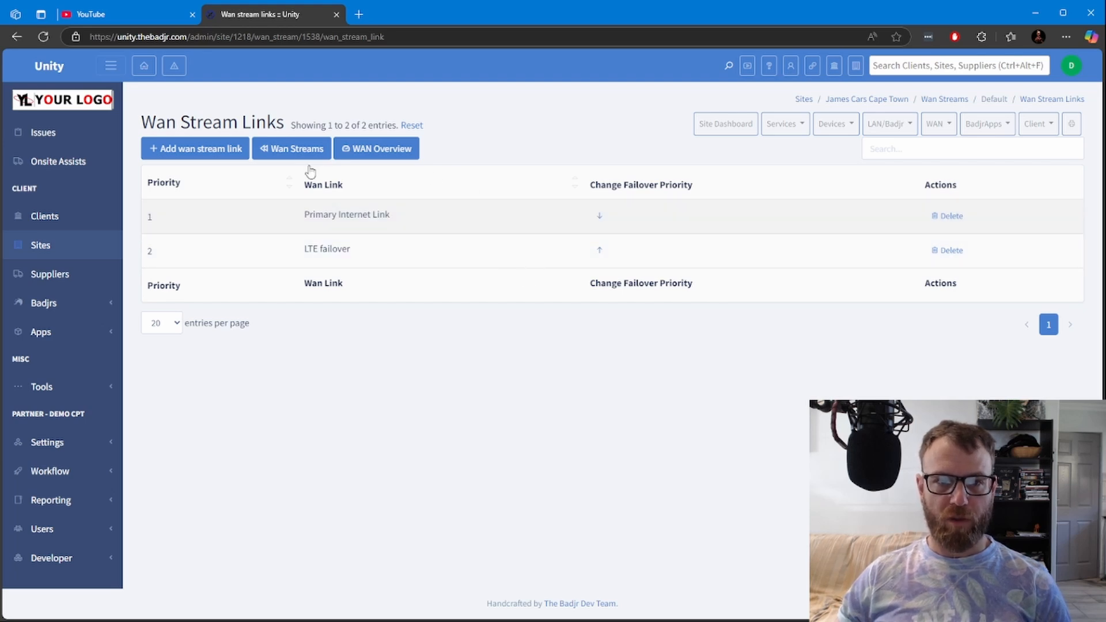
Inspect the WAN Streams and Failover Strategy diagram in the WAN overview and in its enlarged view
click(377, 153)
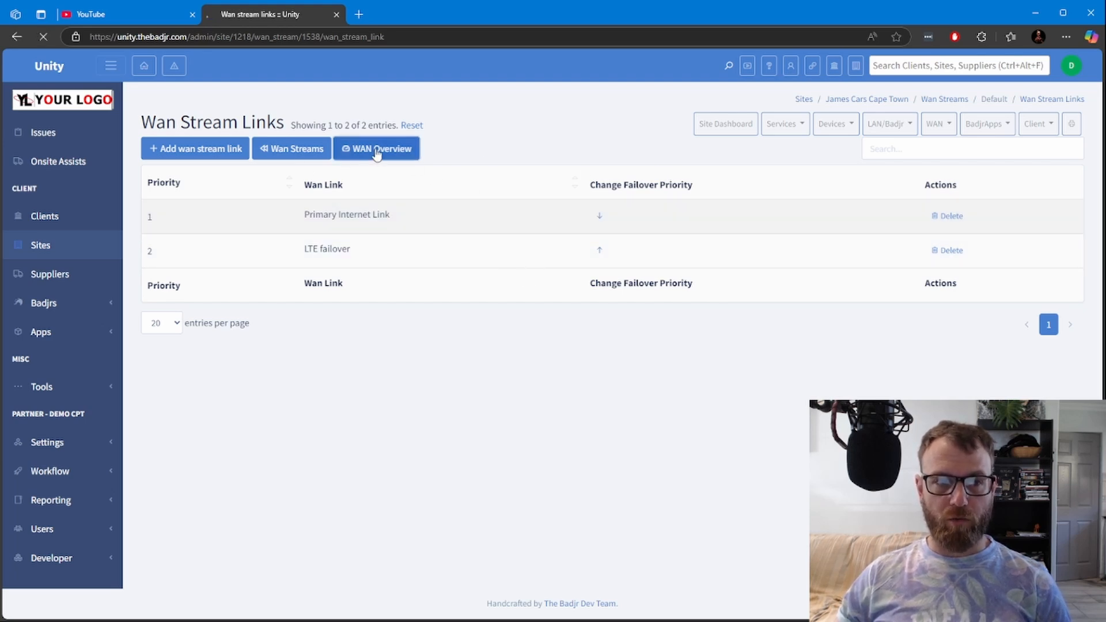
scroll(634, 285, down, 2)
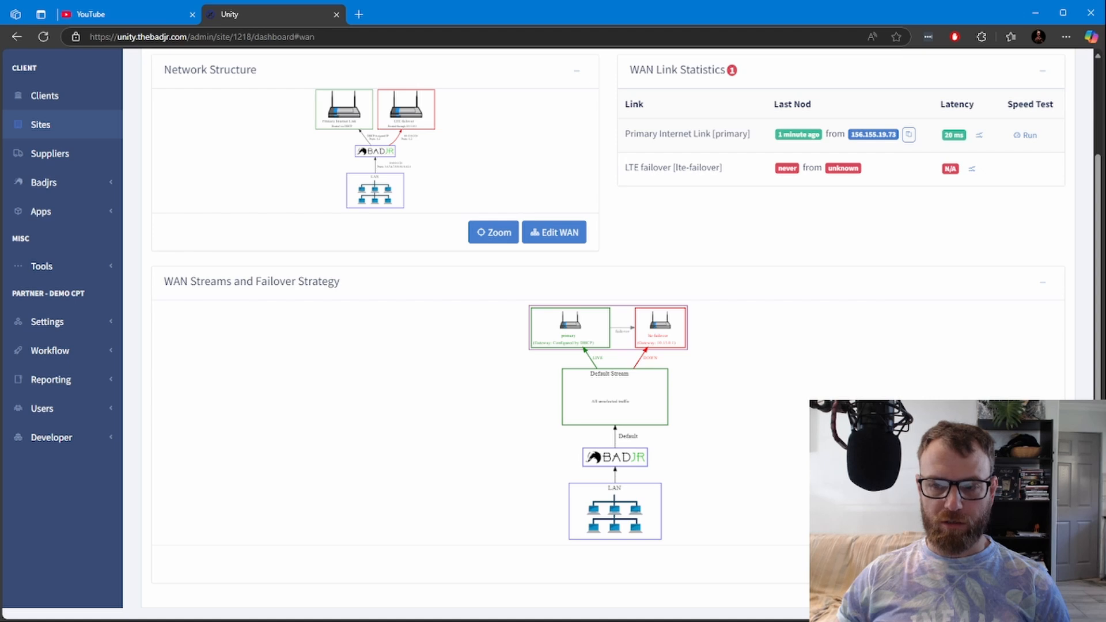
click(632, 423)
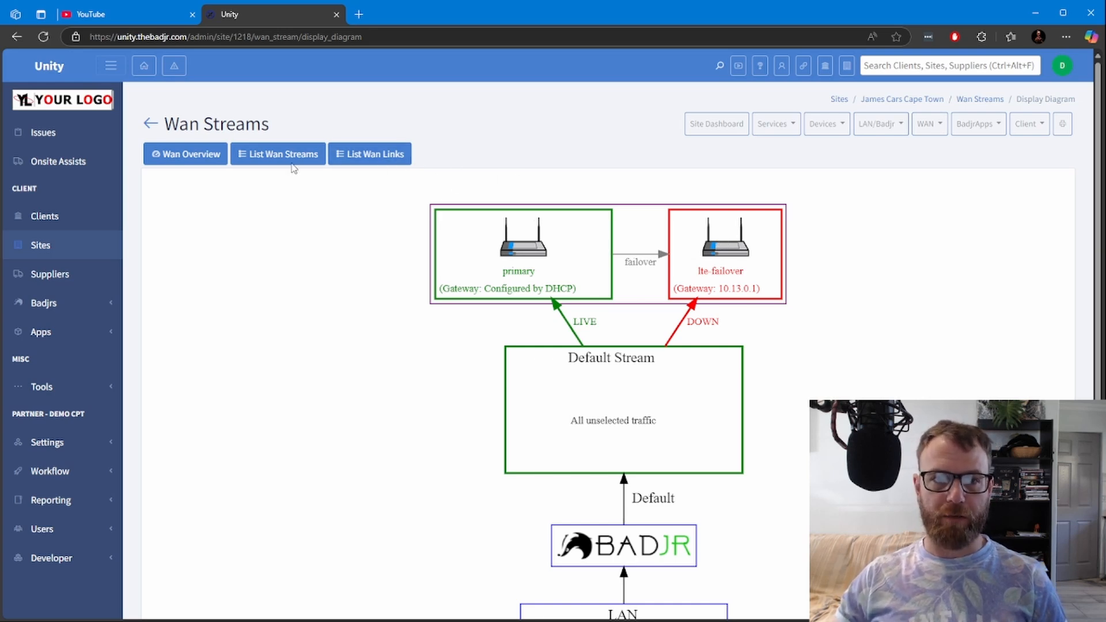
click(151, 125)
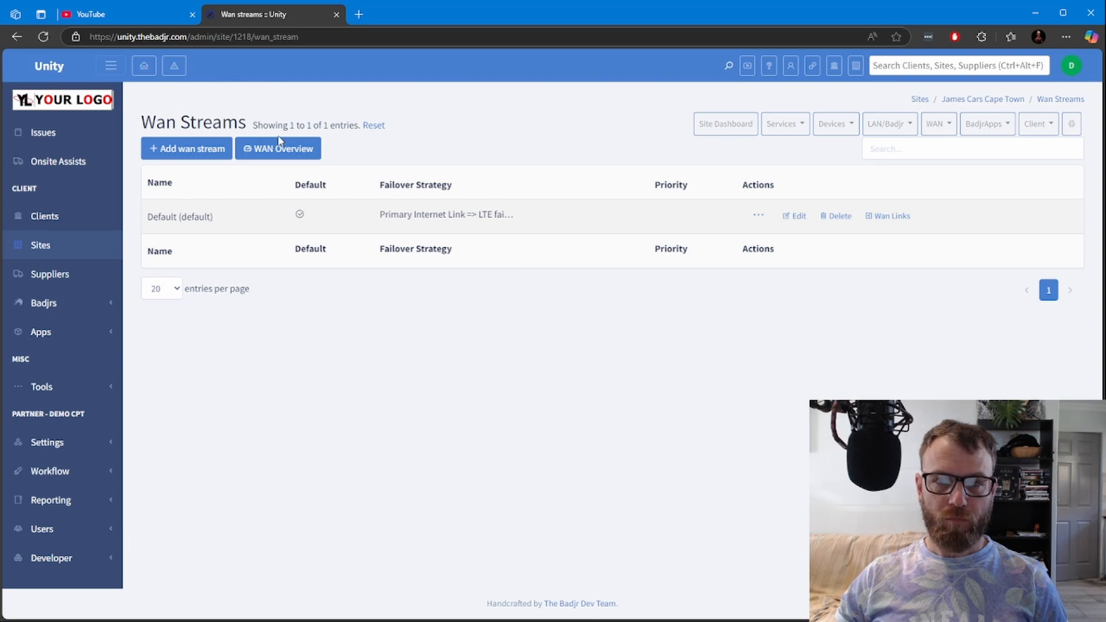
From the site's WAN overview, open the WAN streams and add a non-default stream named VOIP Stream
click(947, 127)
click(946, 148)
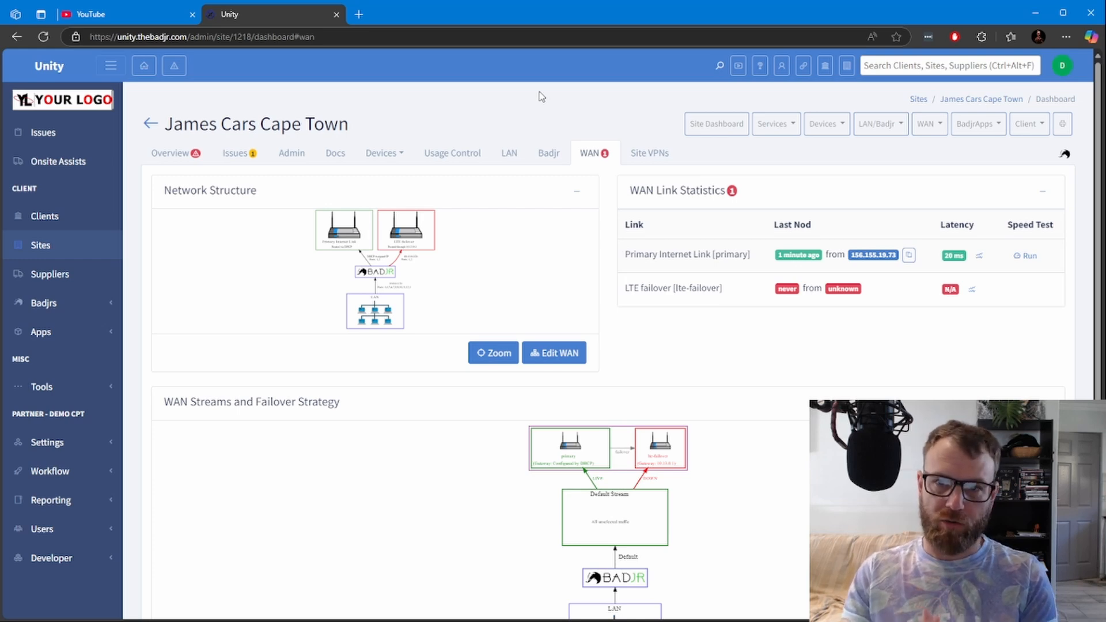
scroll(686, 394, down, 3)
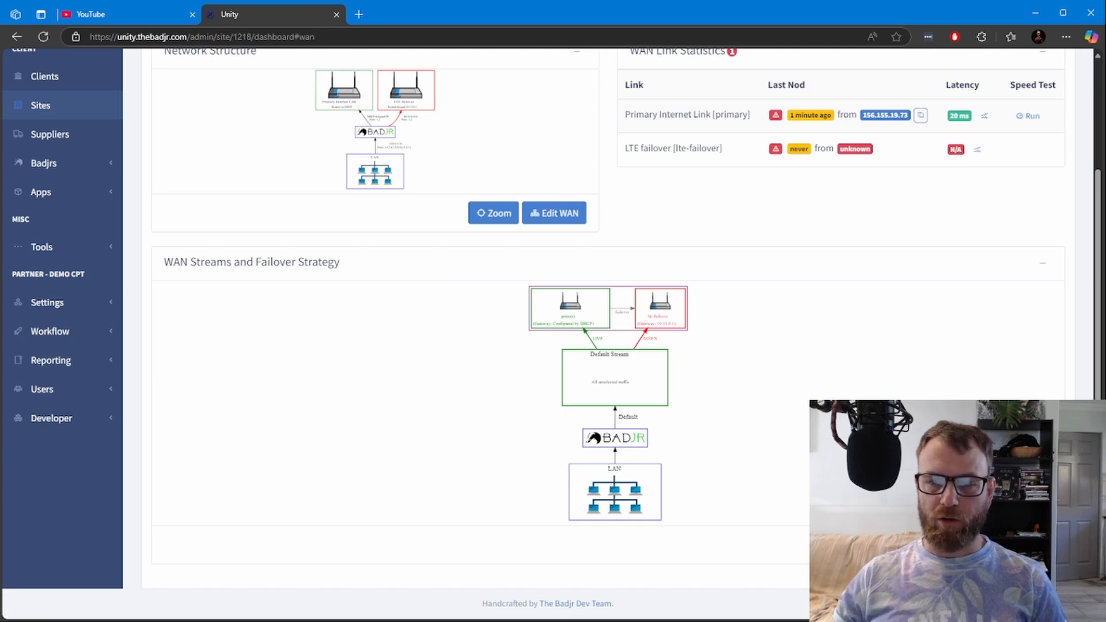
click(1009, 544)
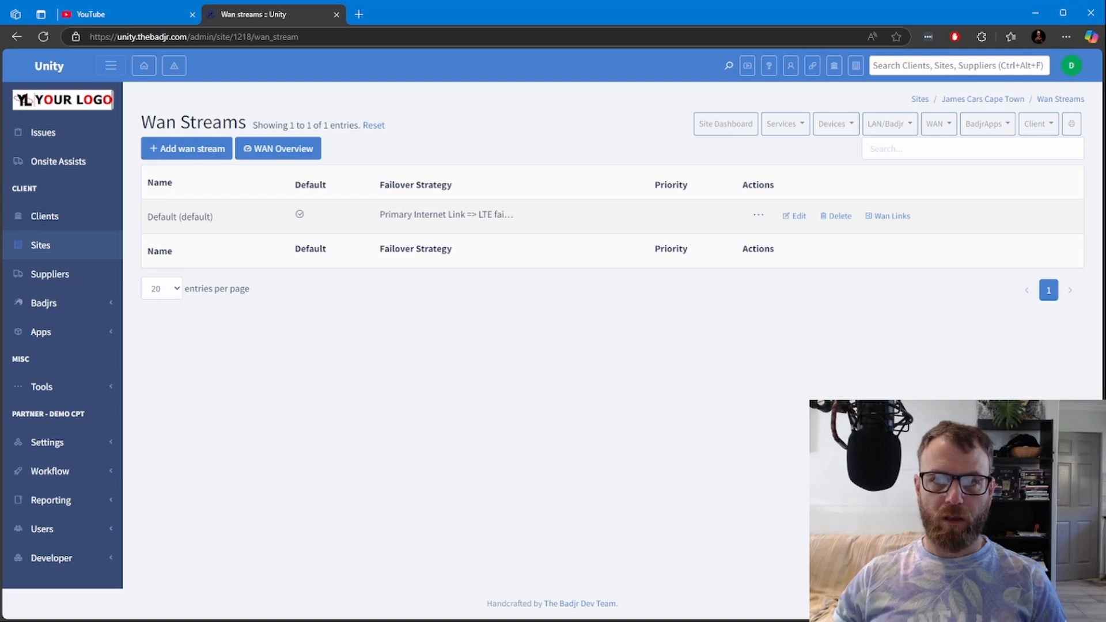
click(175, 153)
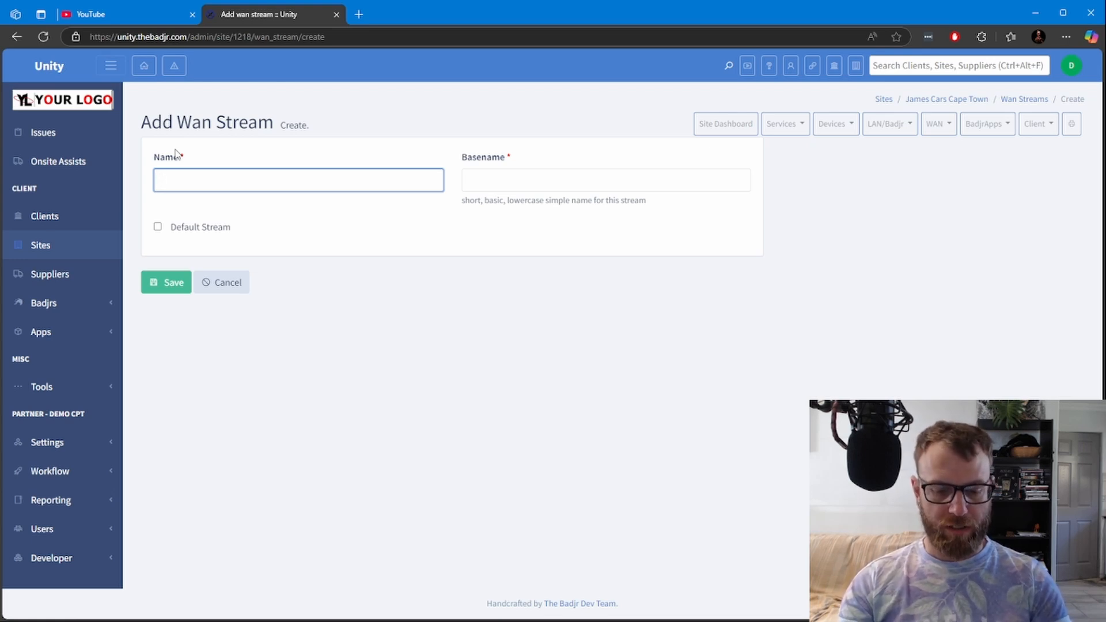
text(VOI)
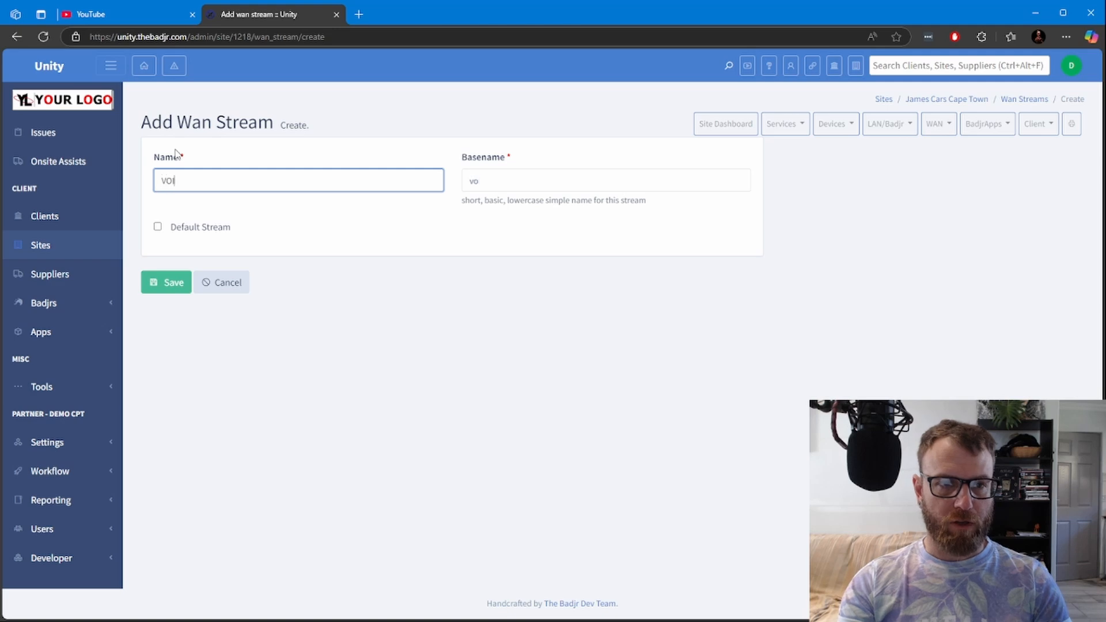
text(P Stream)
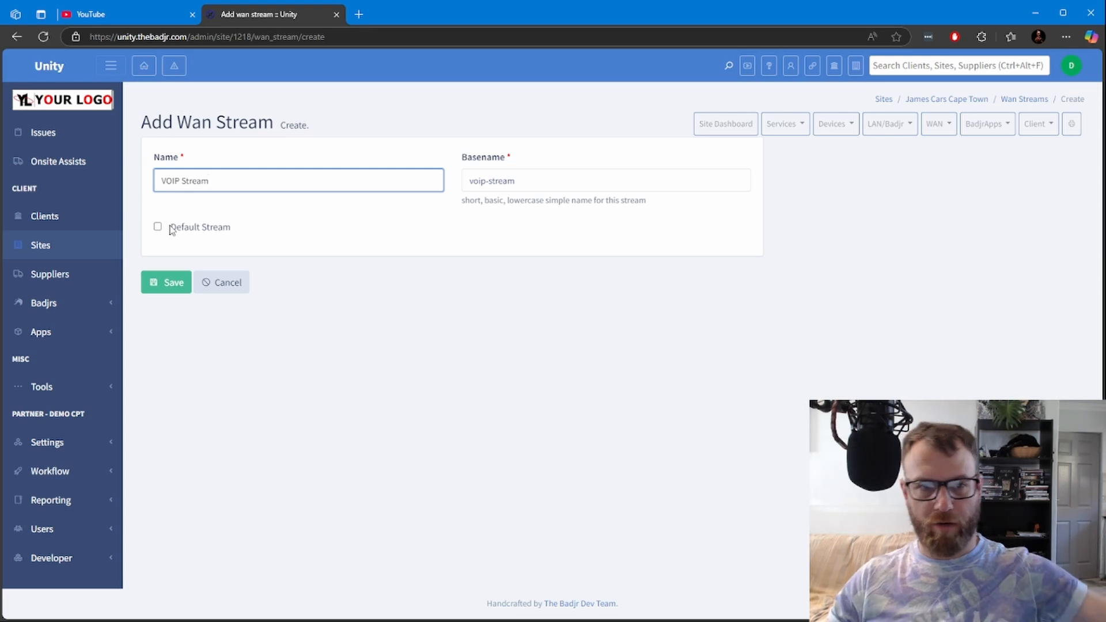
click(172, 286)
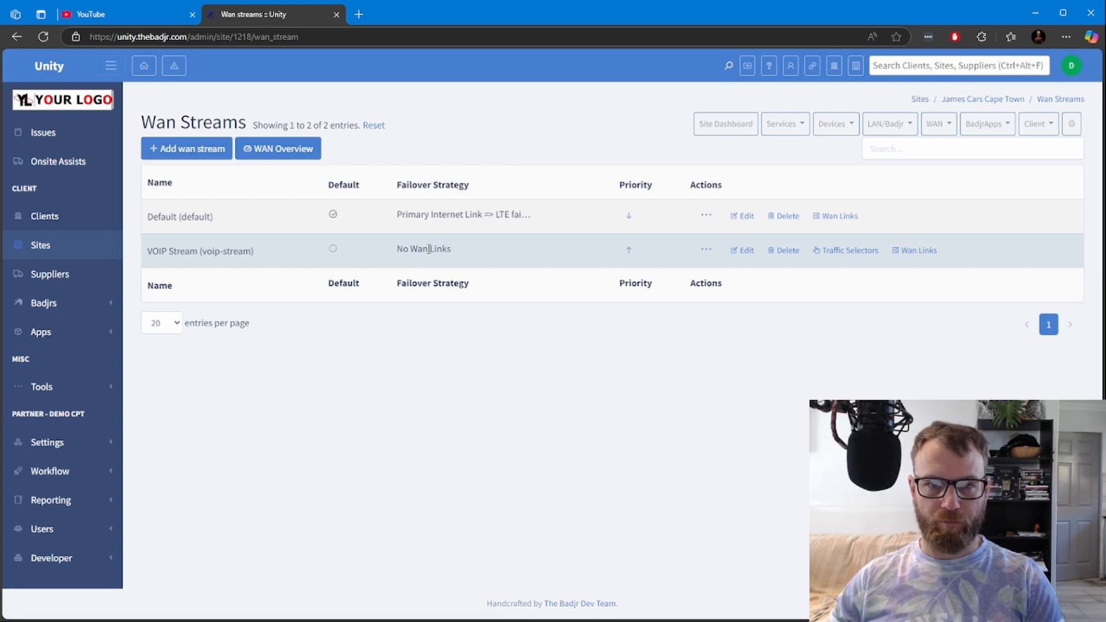
Add LTE failover as the first WAN link of the VOIP Stream and Primary Internet Link as the second
click(918, 252)
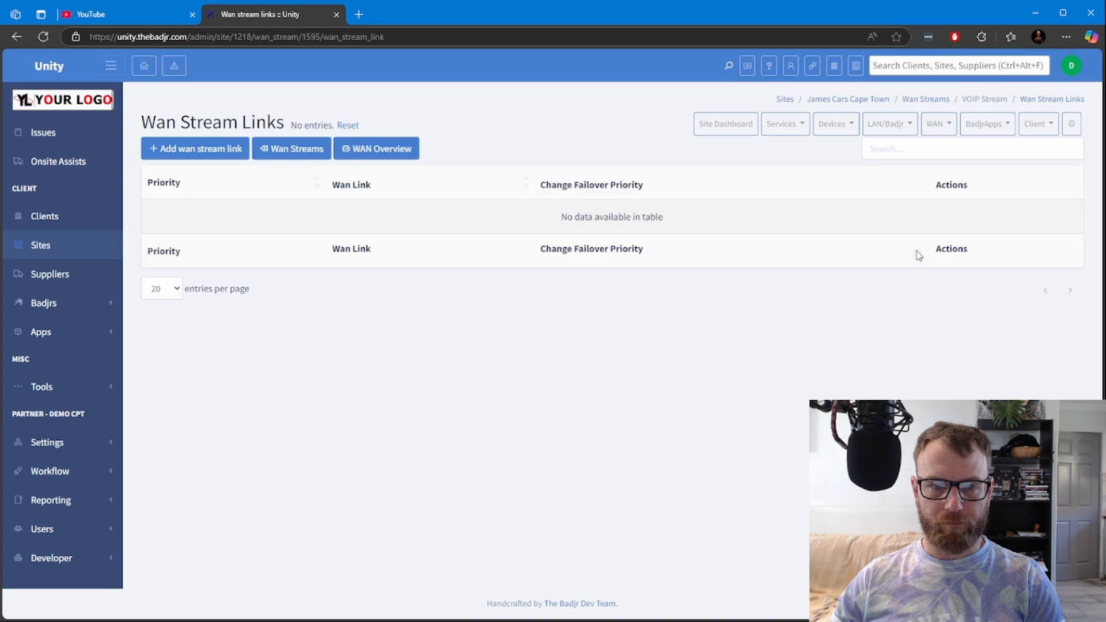
click(194, 149)
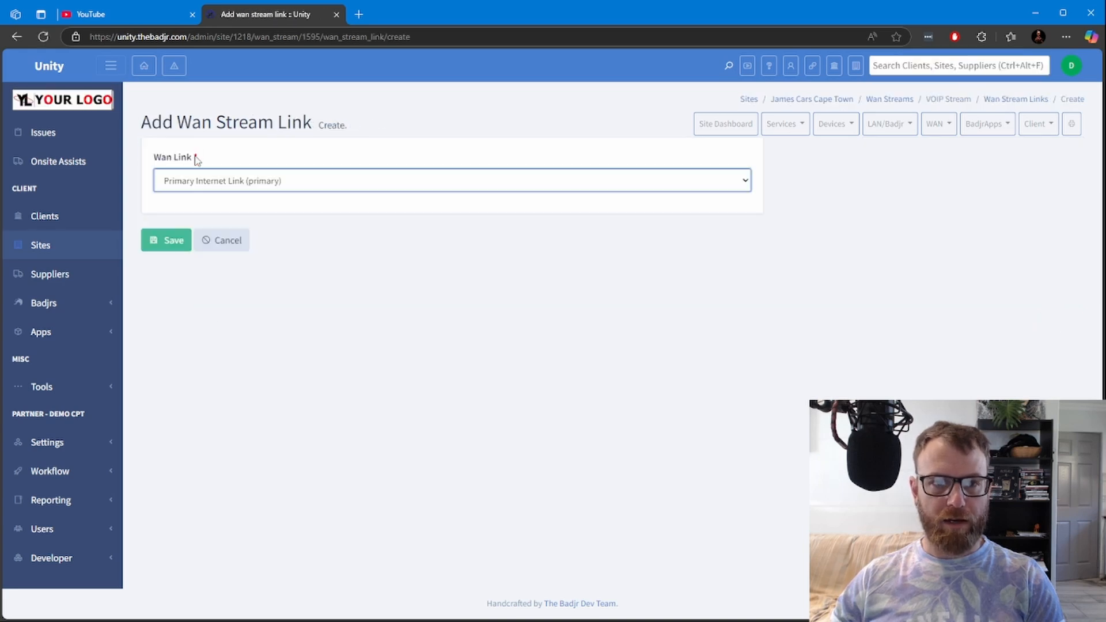
click(254, 183)
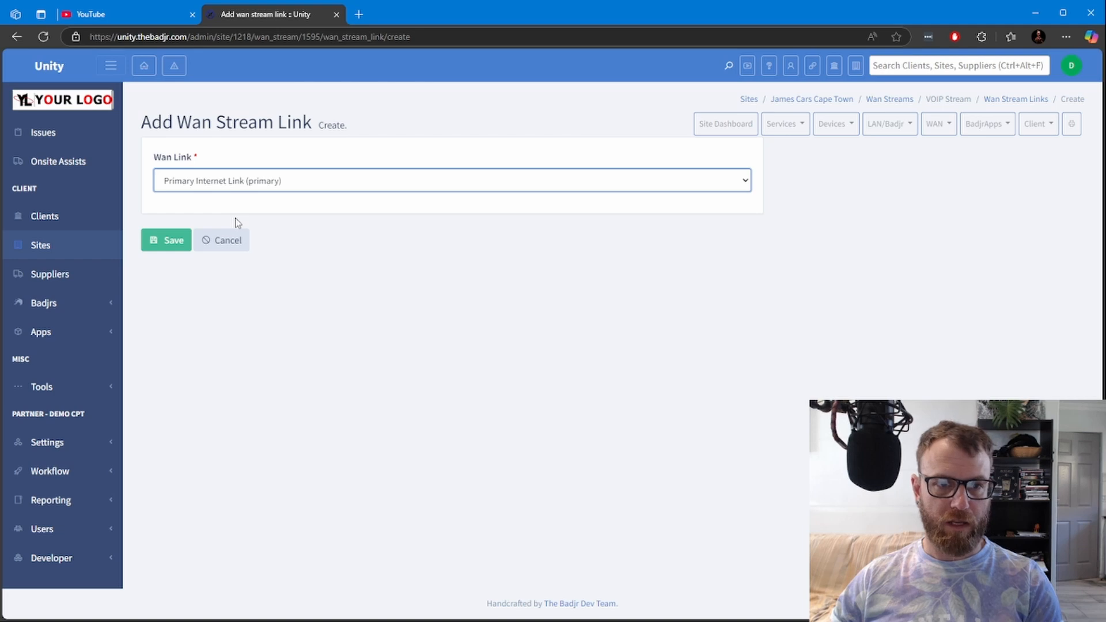
click(168, 241)
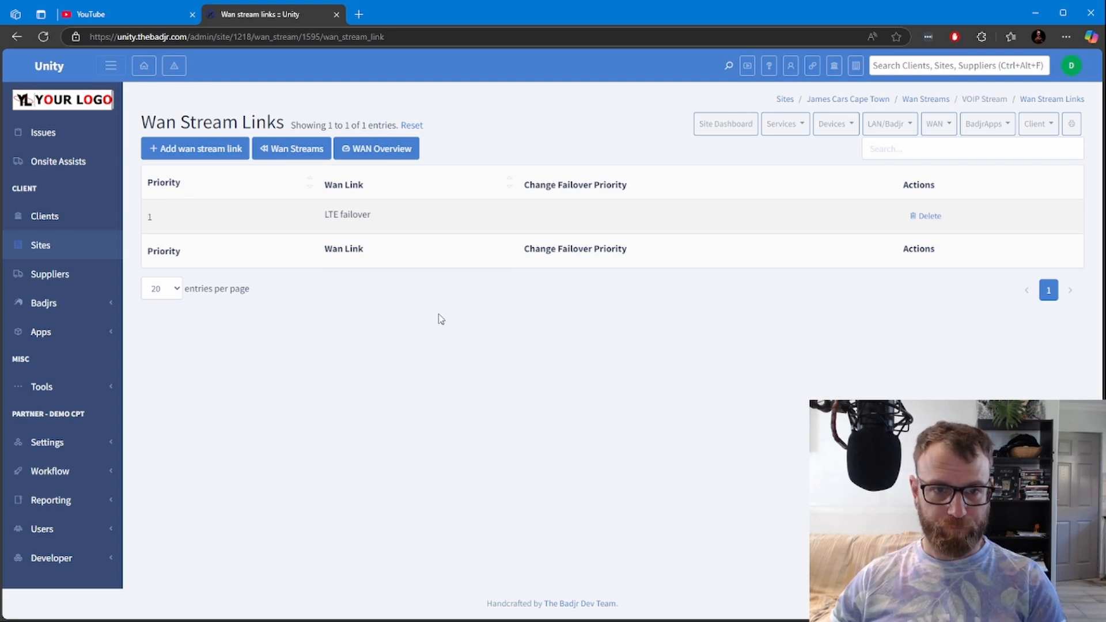
click(201, 155)
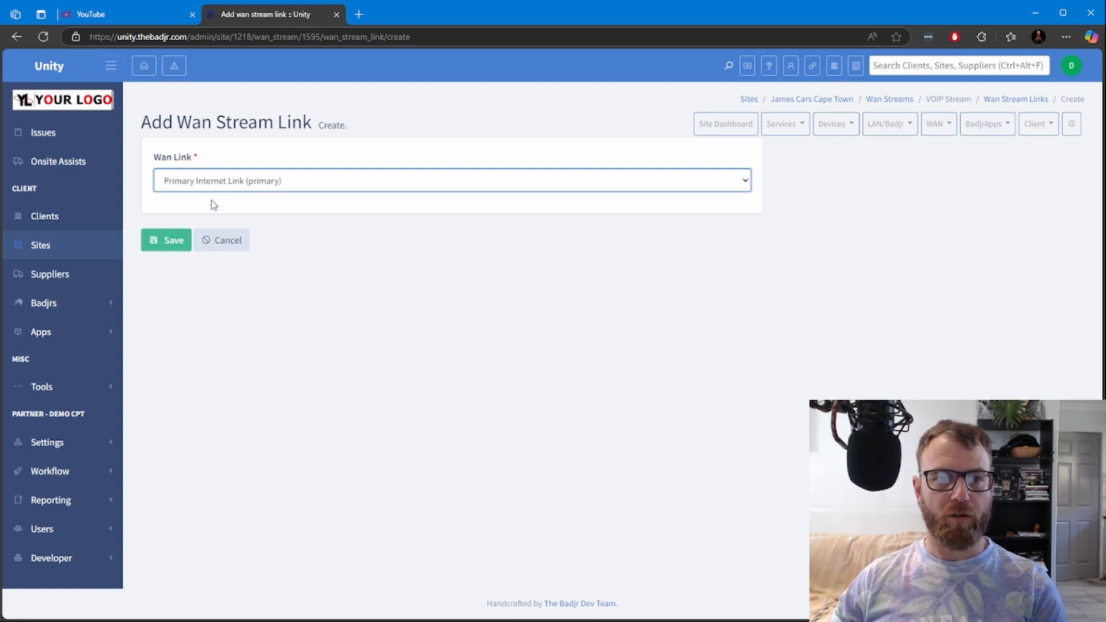
click(169, 241)
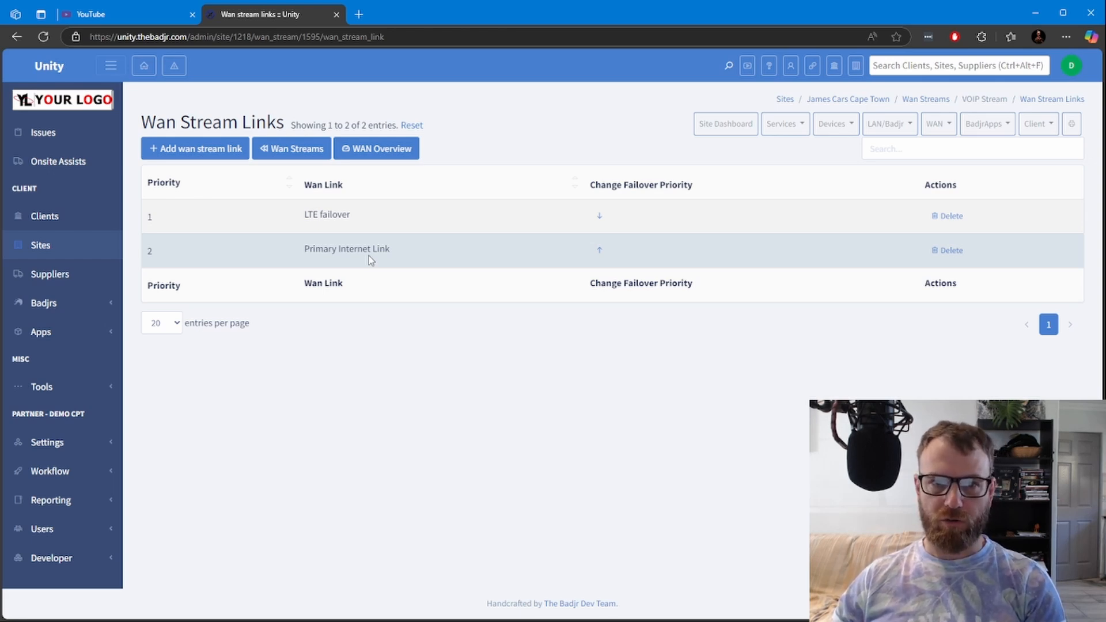
Check the failover strategy diagram in the WAN overview, and start a new traffic selector for the VOIP Stream from the WAN streams
click(935, 132)
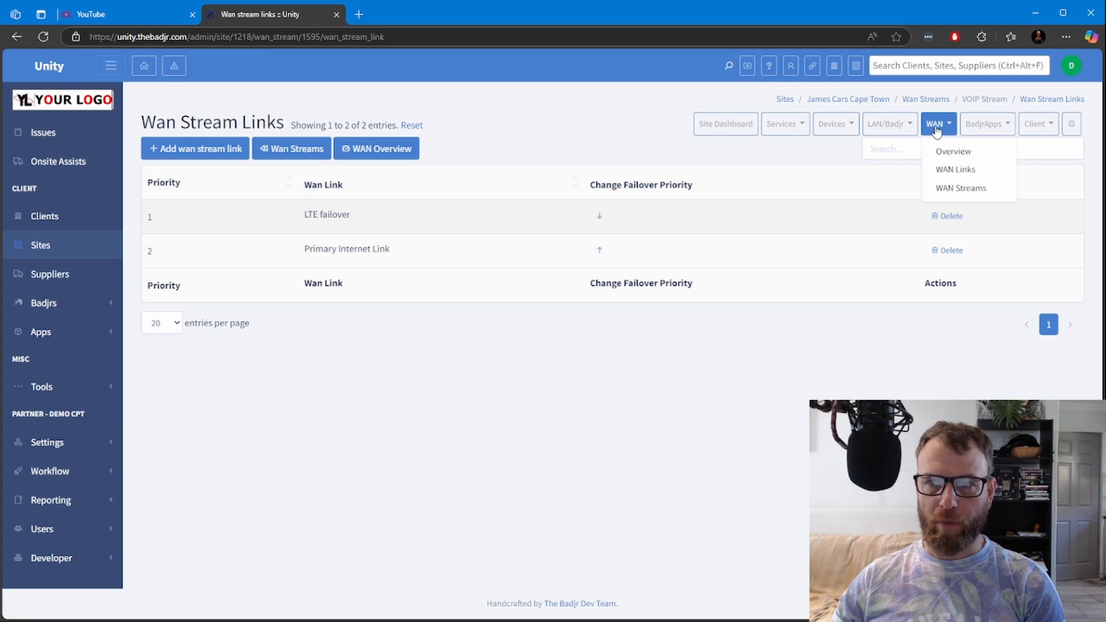
click(945, 152)
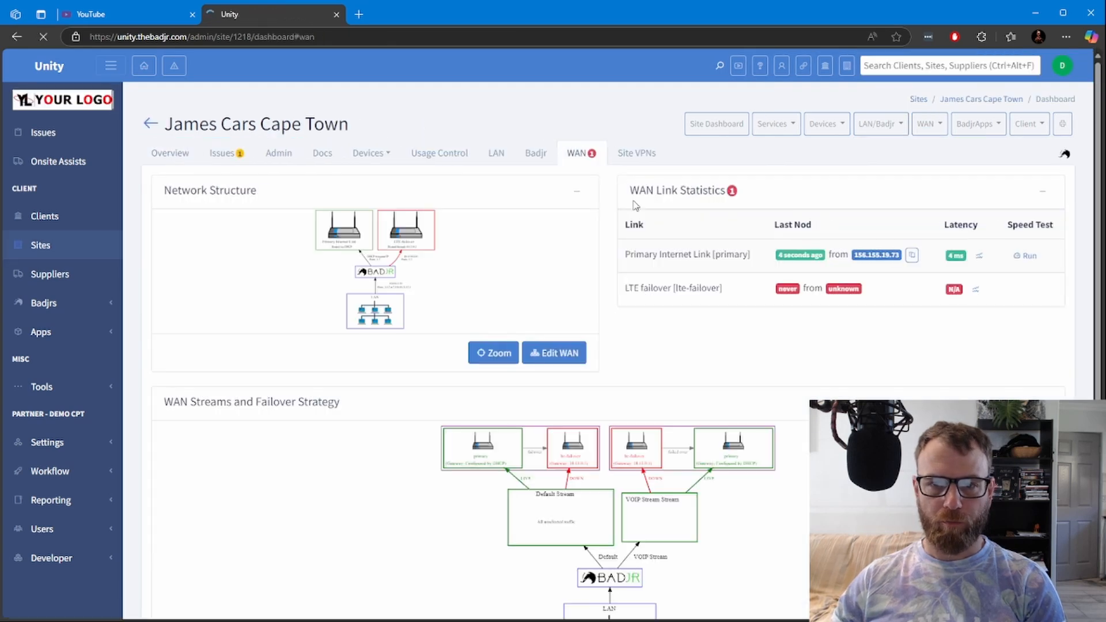
scroll(699, 474, down, 2)
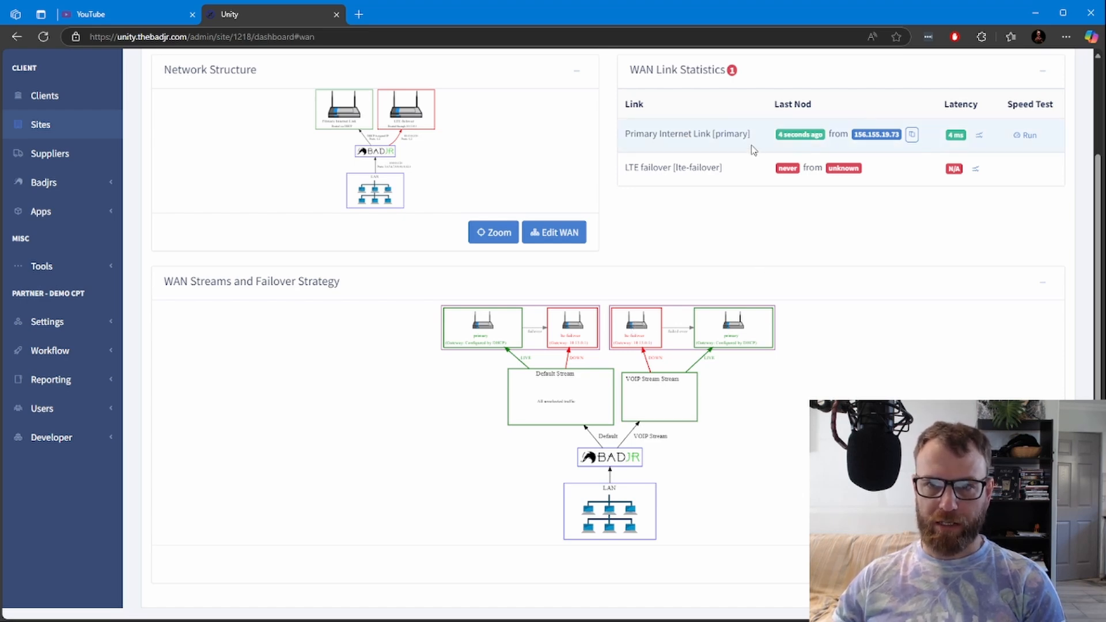
mouse_move(801, 135)
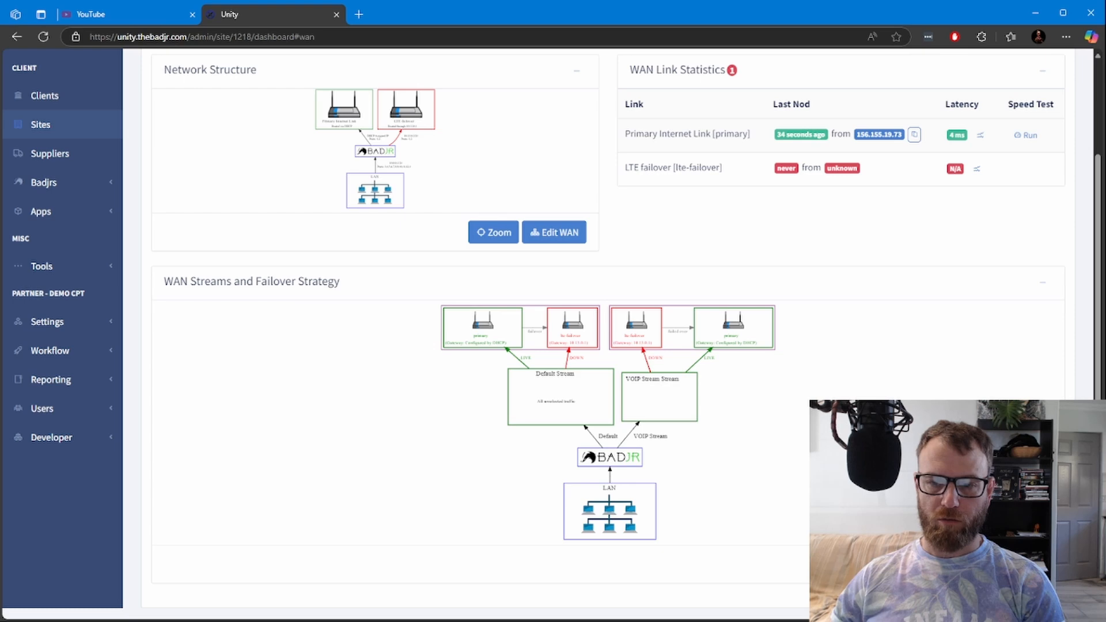
key(alt+Left)
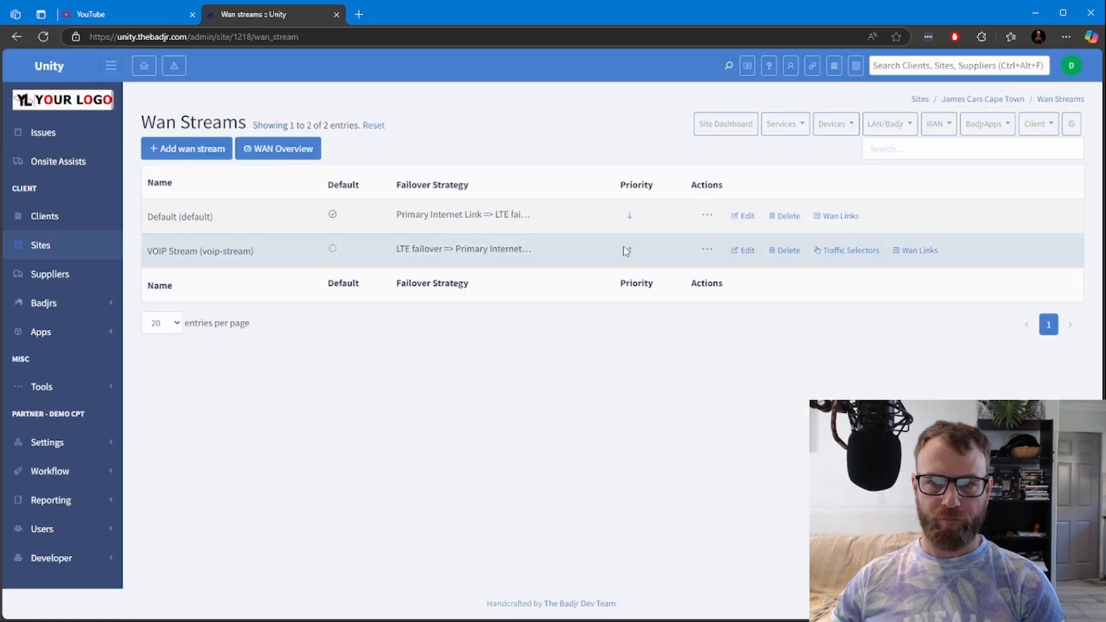
click(847, 251)
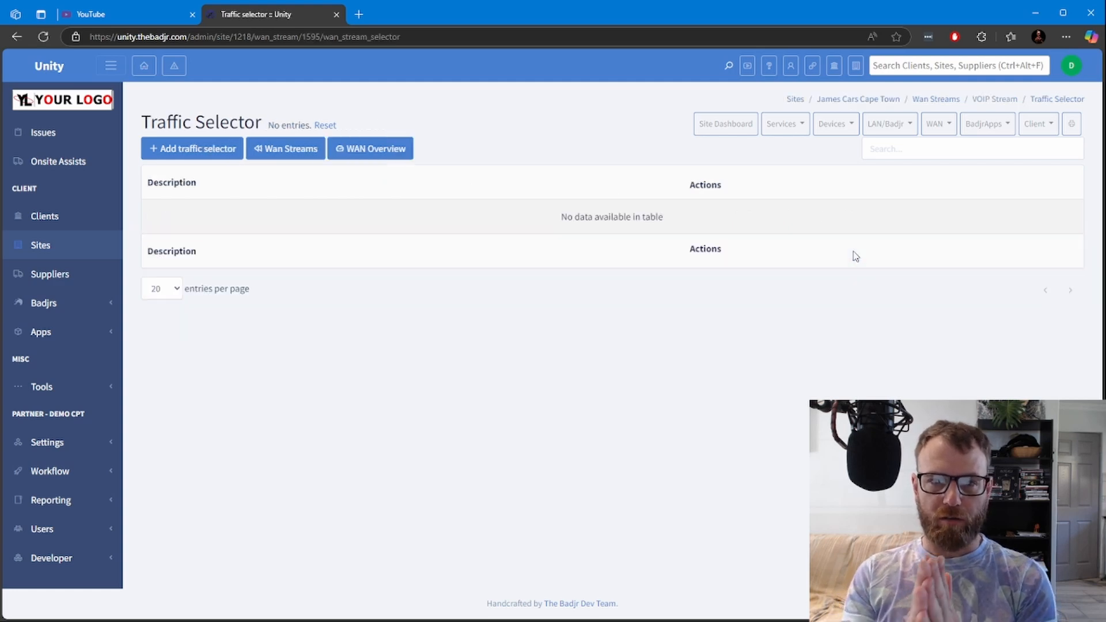
click(196, 152)
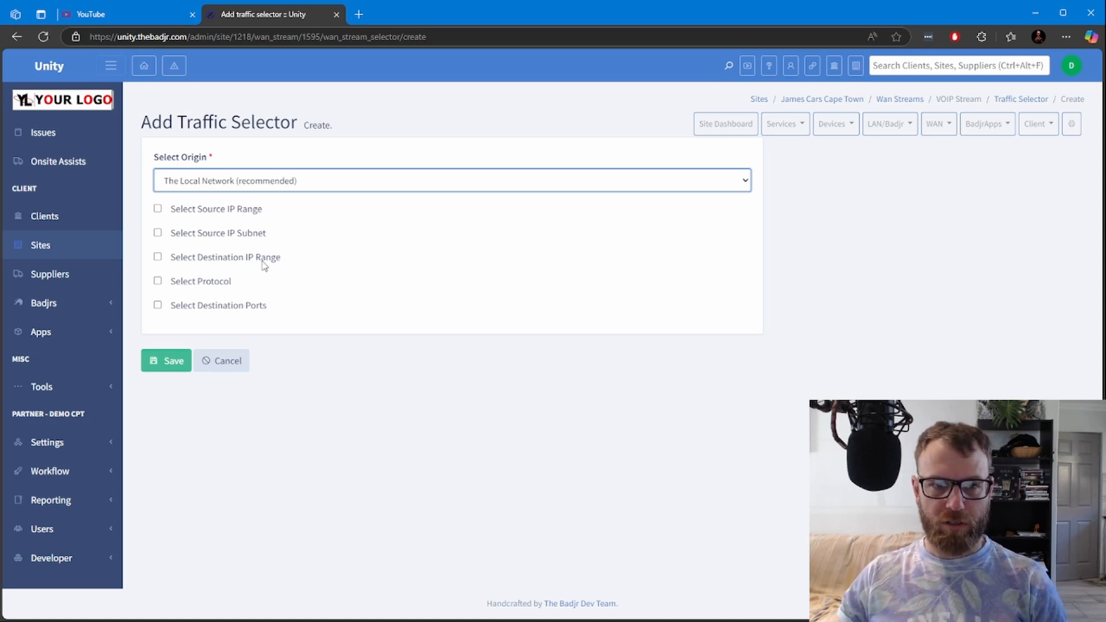
Try selecting traffic by the destination IP range 65.234.123.32/32, and disable that criterion again
click(157, 258)
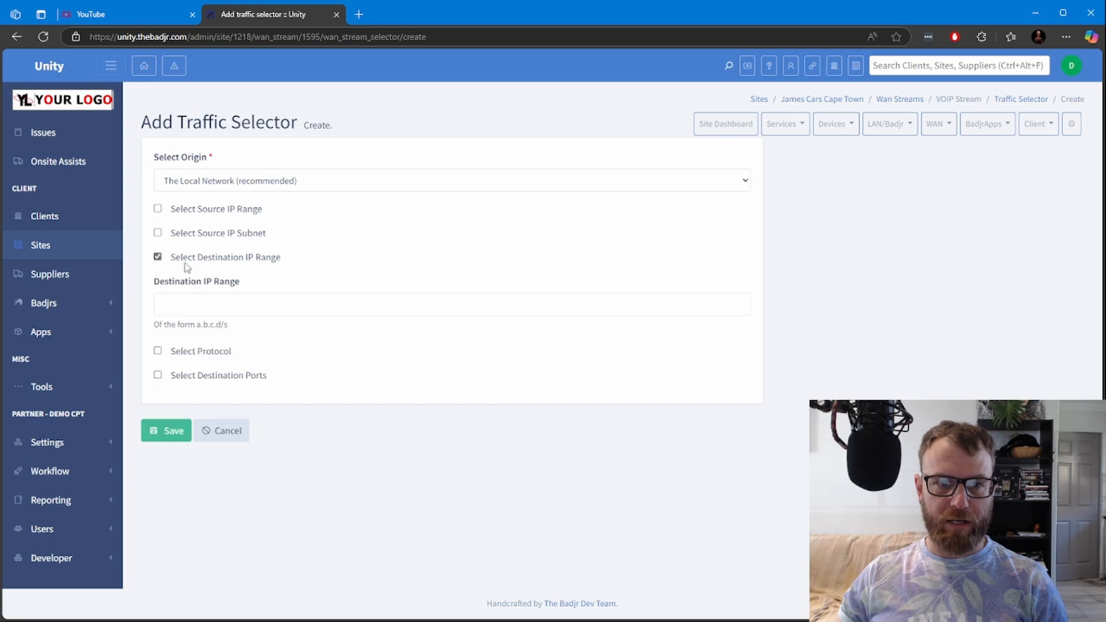
click(261, 309)
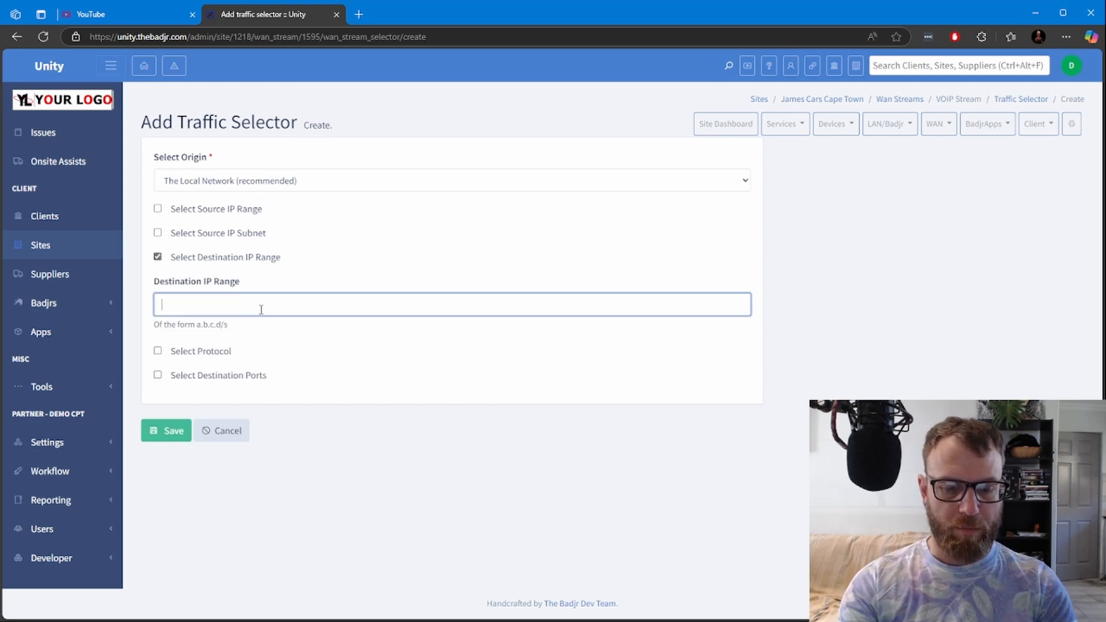
text(65)
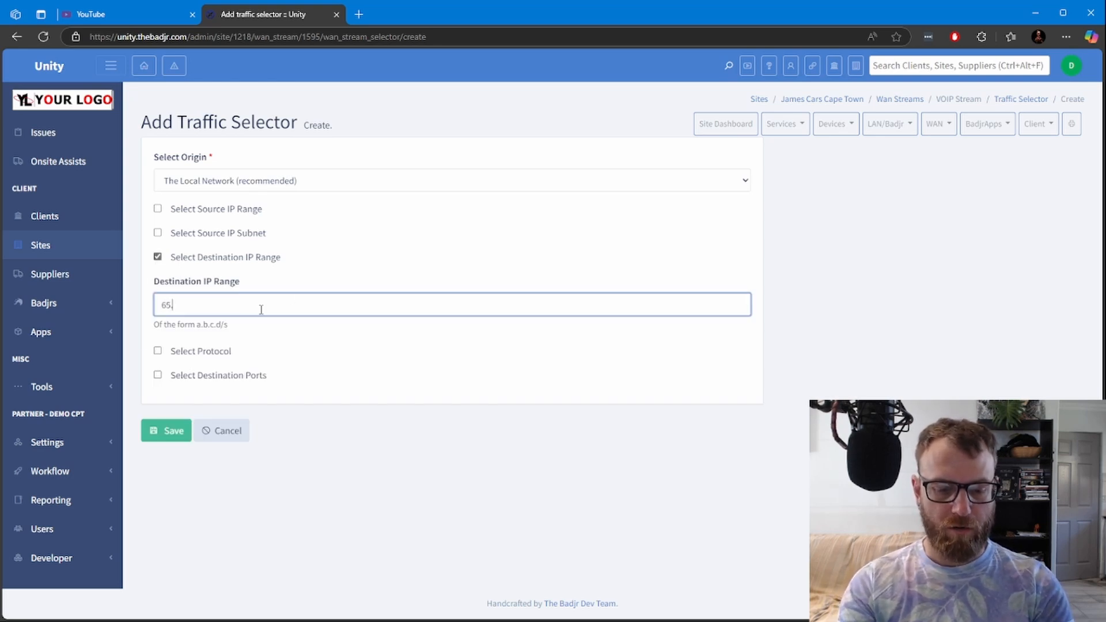
text(.645.7)
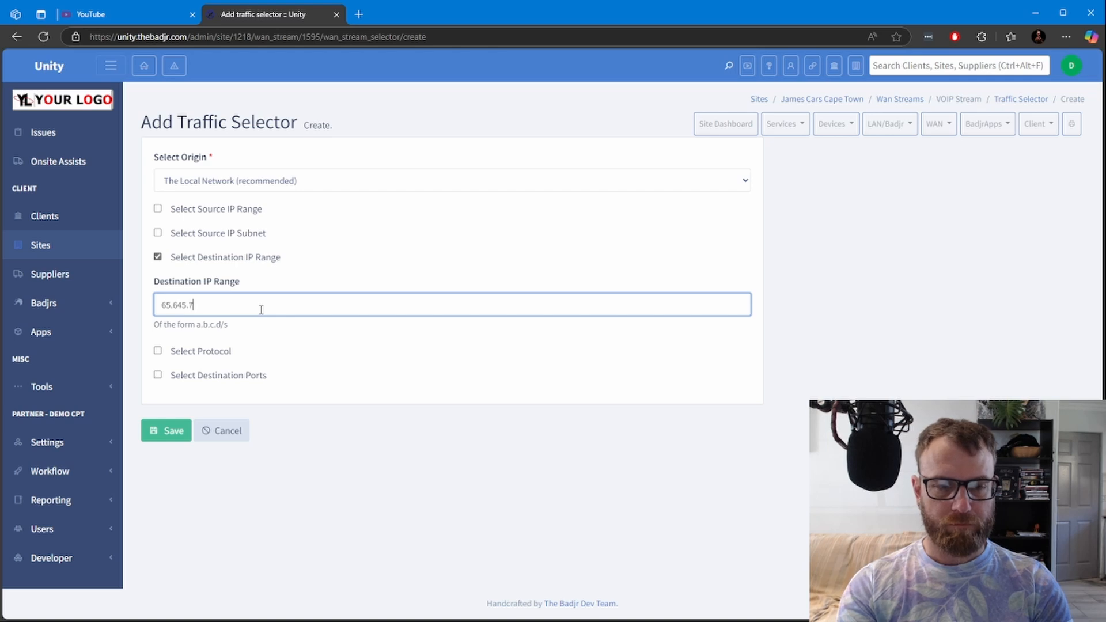
key(BackSpace)
key(BackSpace)
key(BackSpace)
key(BackSpace)
key(BackSpace)
text(2)
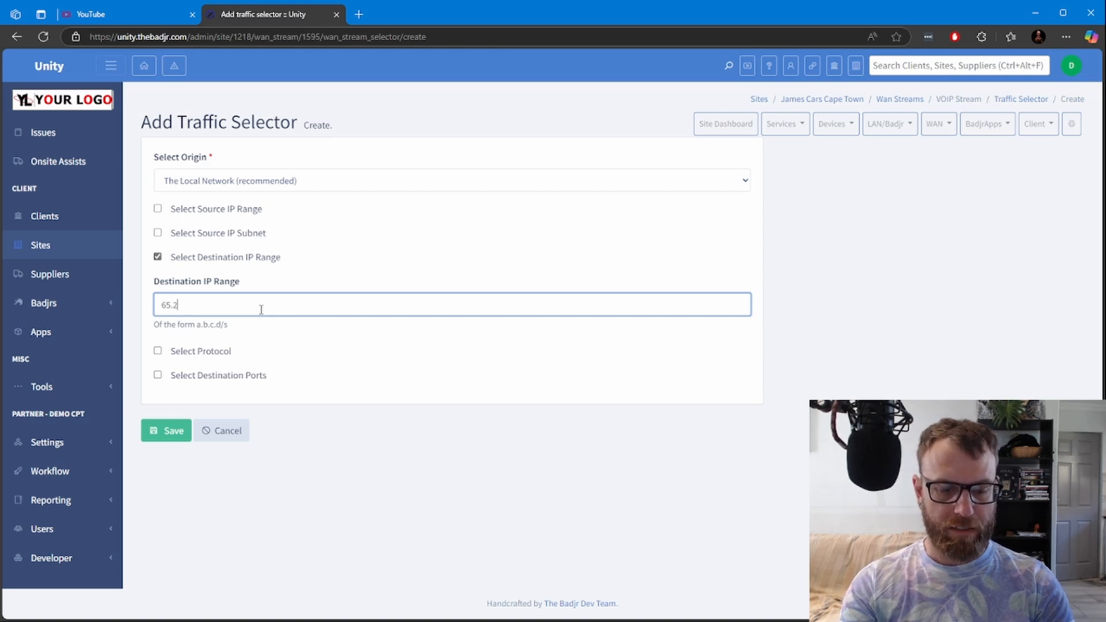
text(34.5)
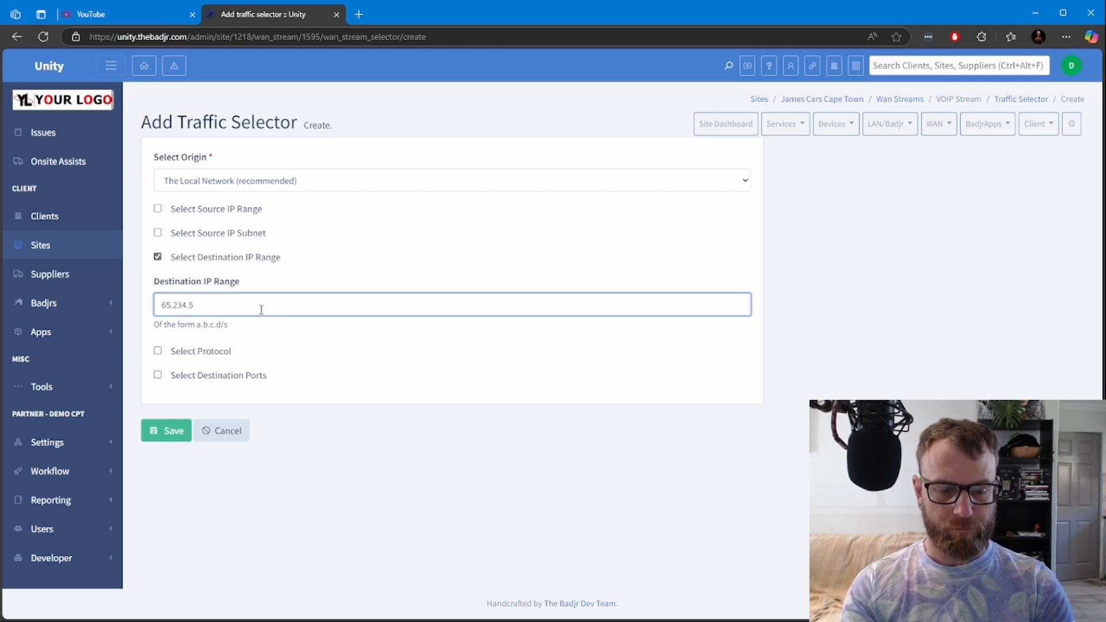
key(BackSpace)
text(12)
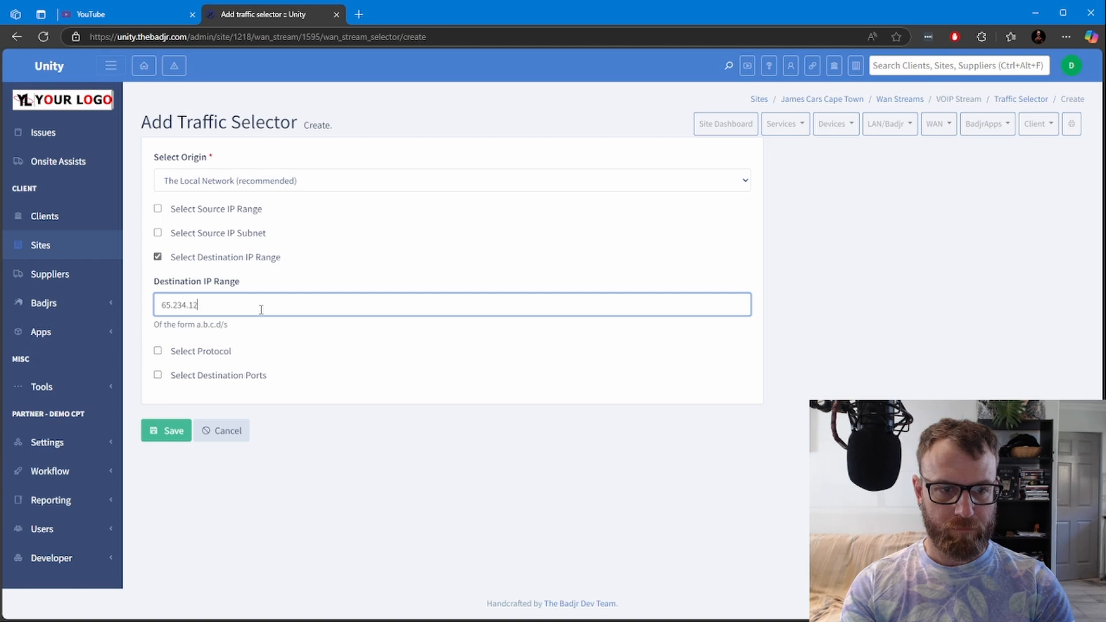
text(3.)
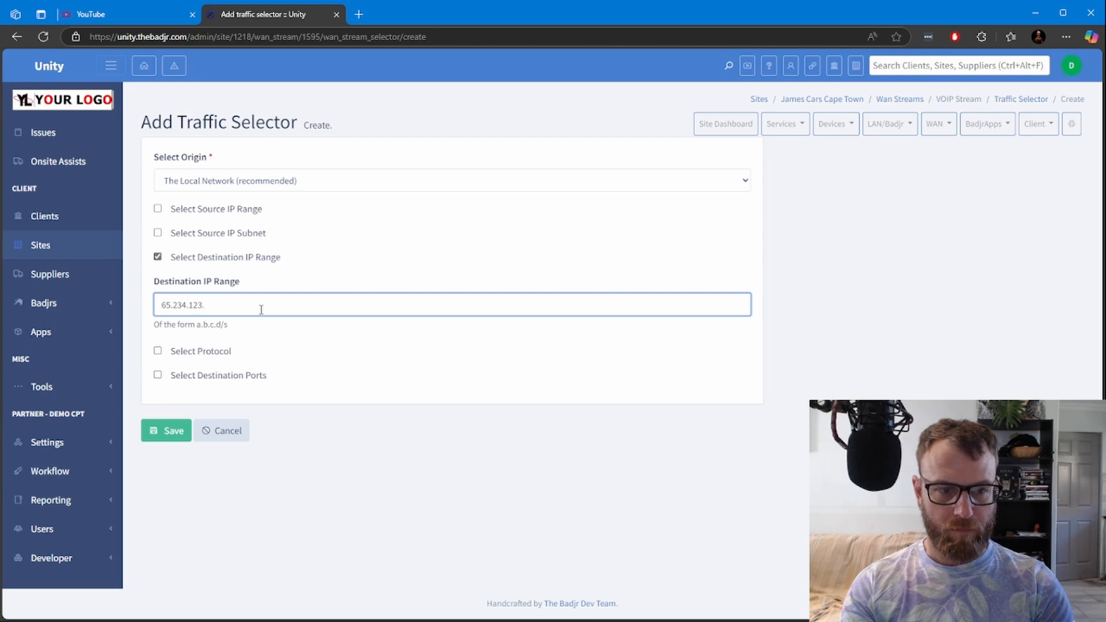
text(32)
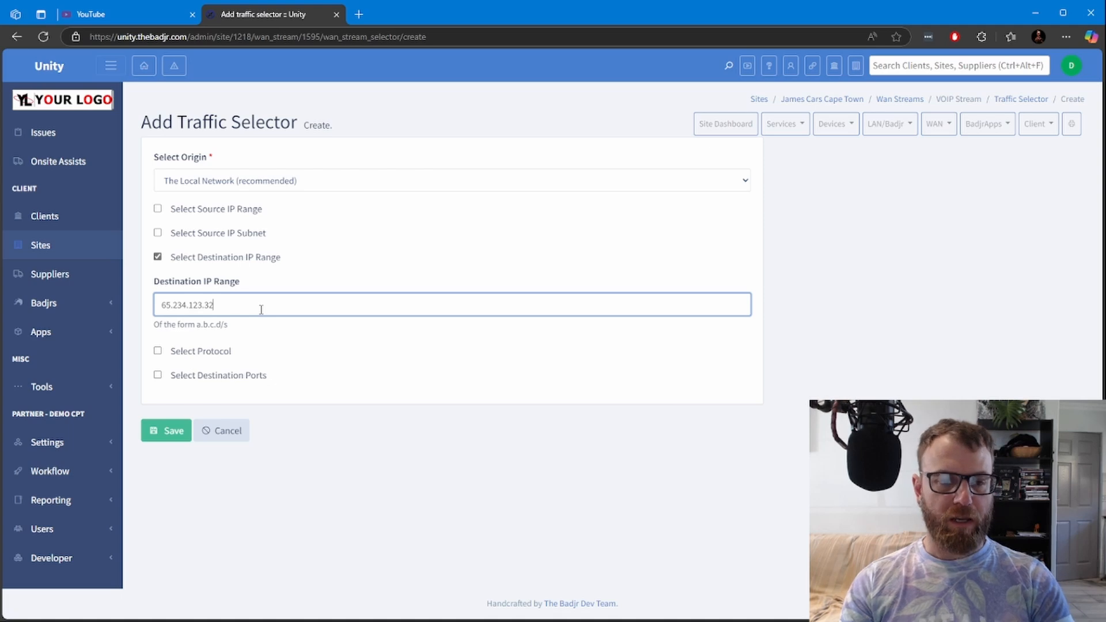
text(/32)
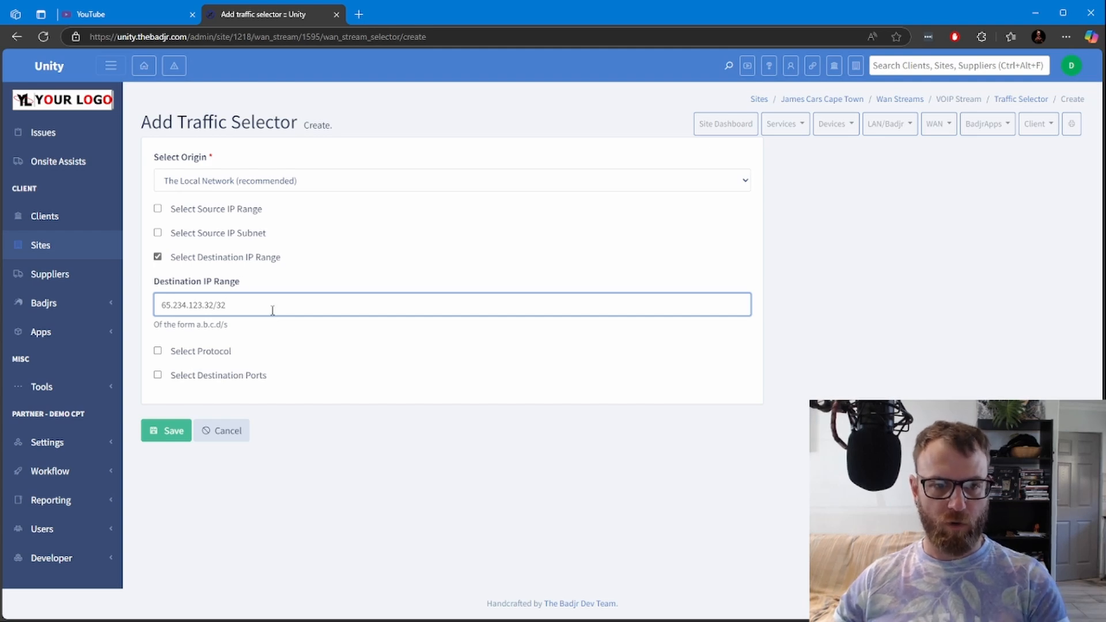
click(158, 257)
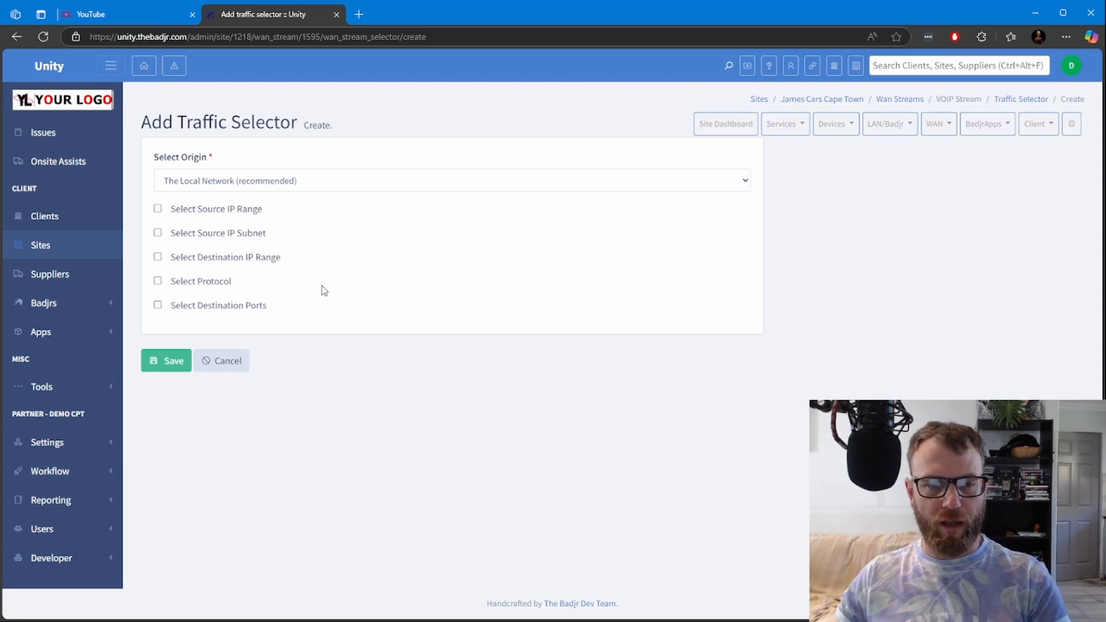
Enable destination port selection for the traffic selector, with both starting and ending port set to 5060
click(158, 305)
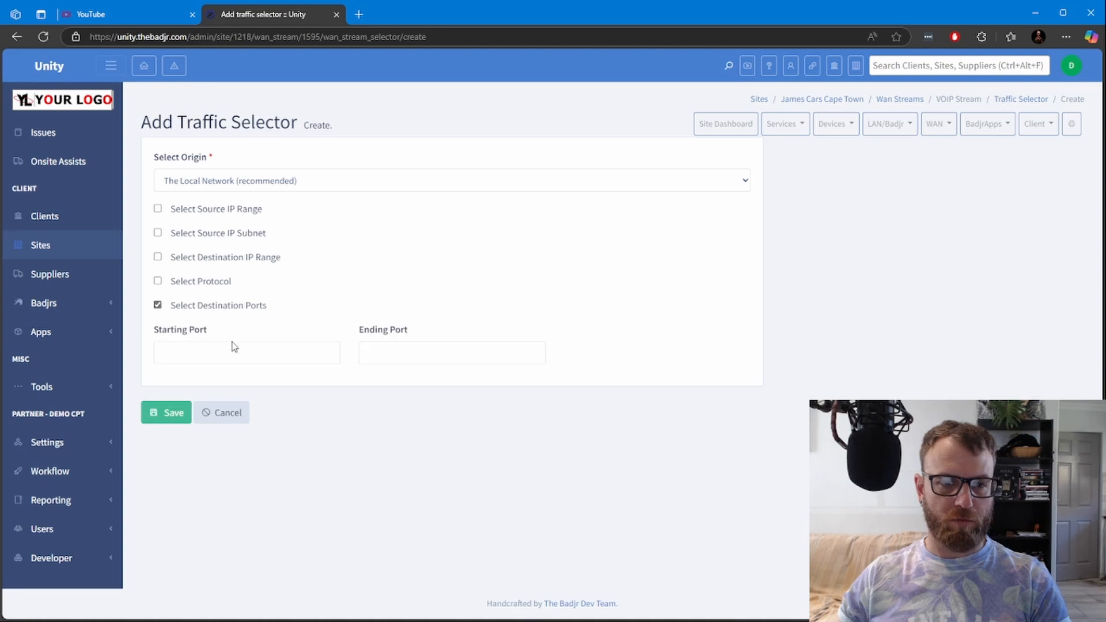
click(226, 352)
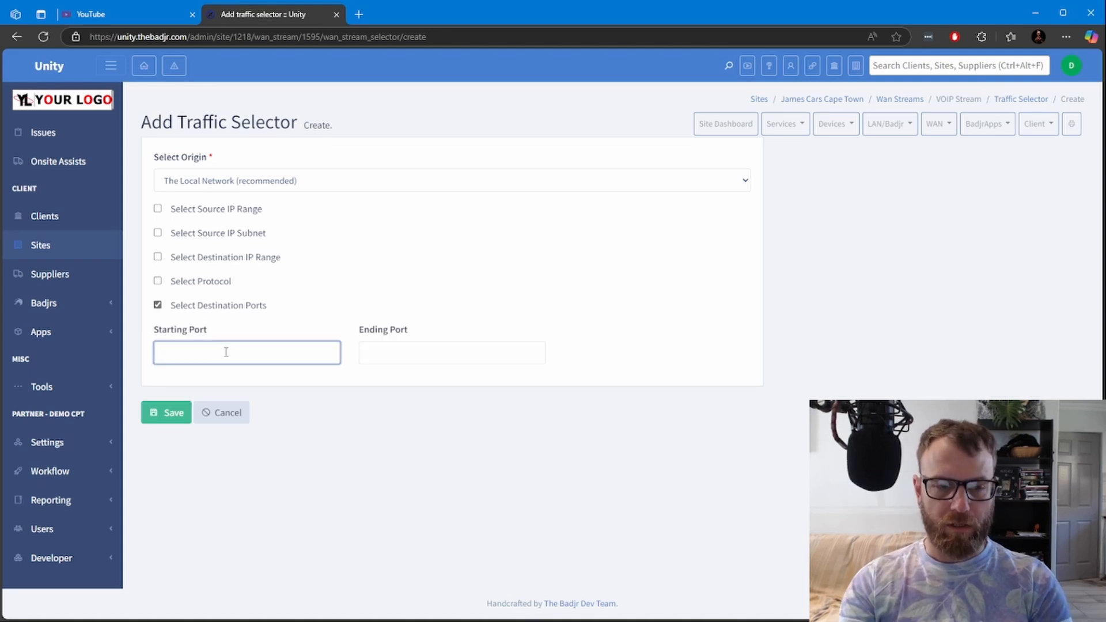
text(5060)
click(375, 360)
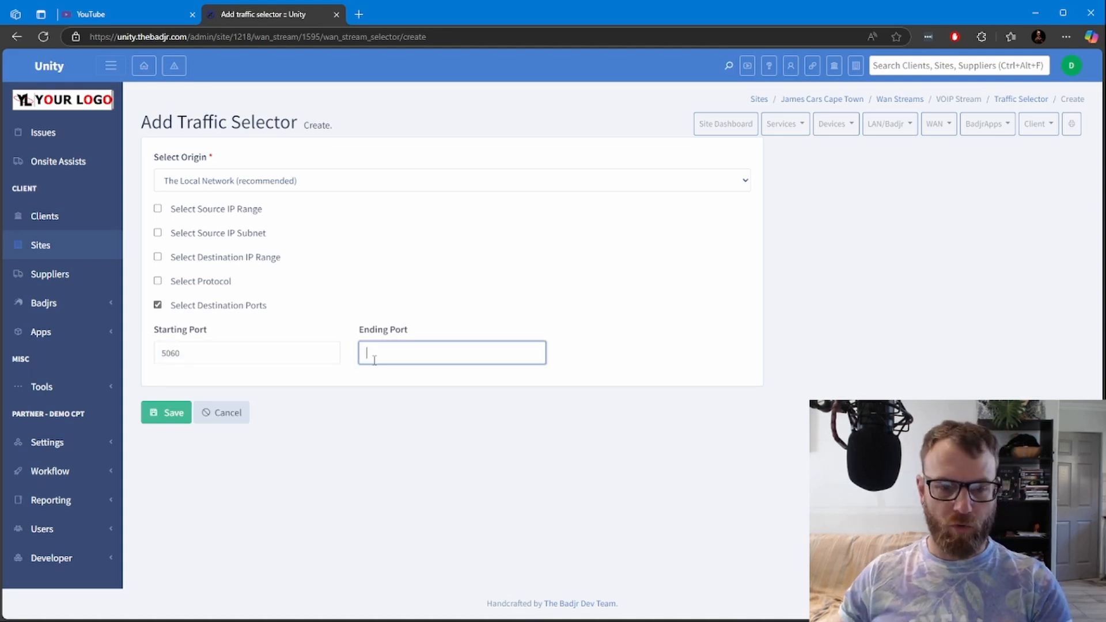
text(5060)
click(380, 413)
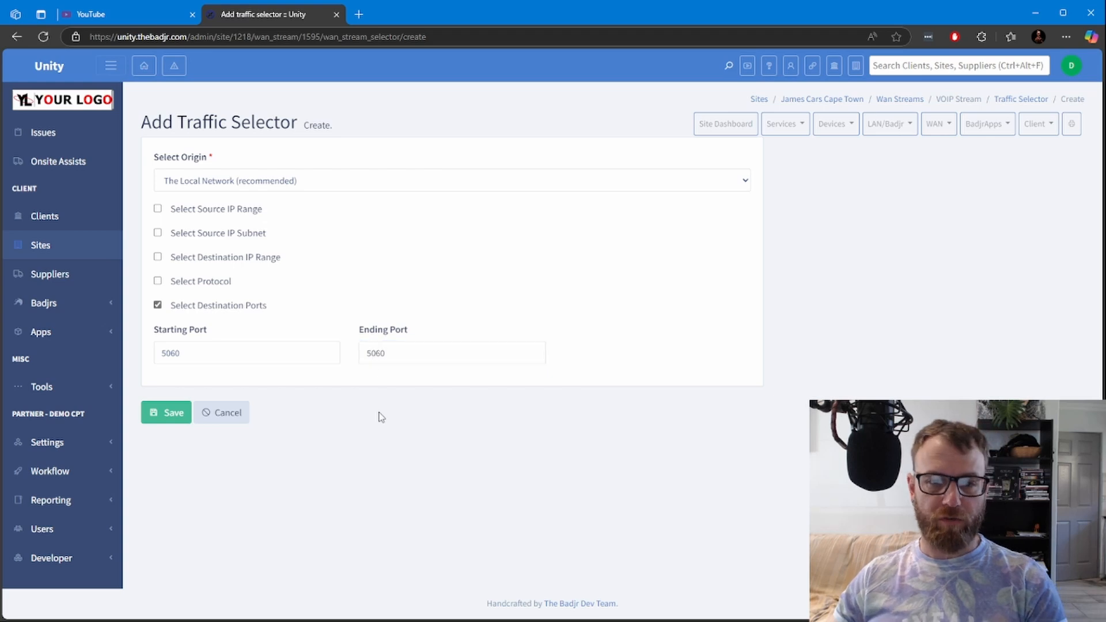
Review the starting and ending port fields, and disable destination port selection for the traffic selector
click(396, 351)
click(271, 352)
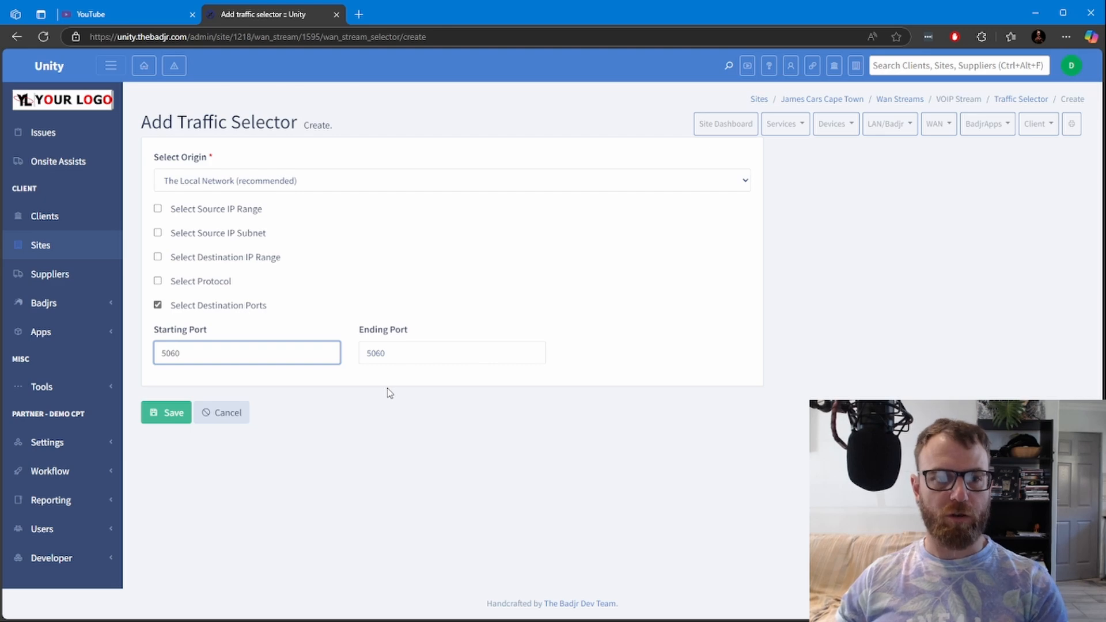
click(180, 306)
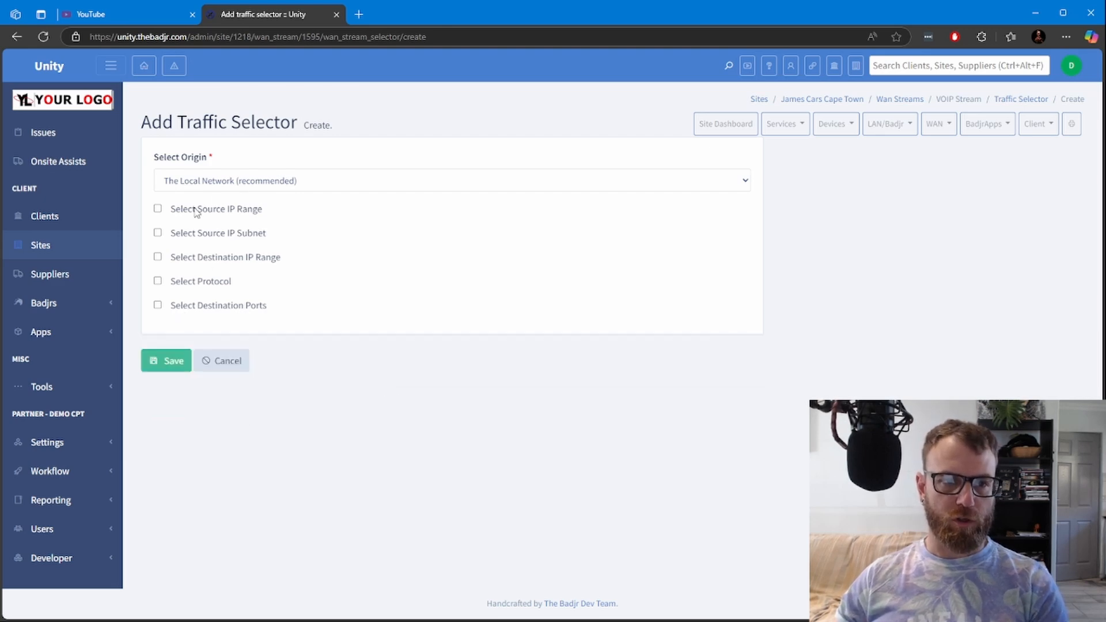
Try the source IP range and source IP subnet criteria for the traffic selector, and disable both again
click(195, 211)
click(196, 210)
click(196, 233)
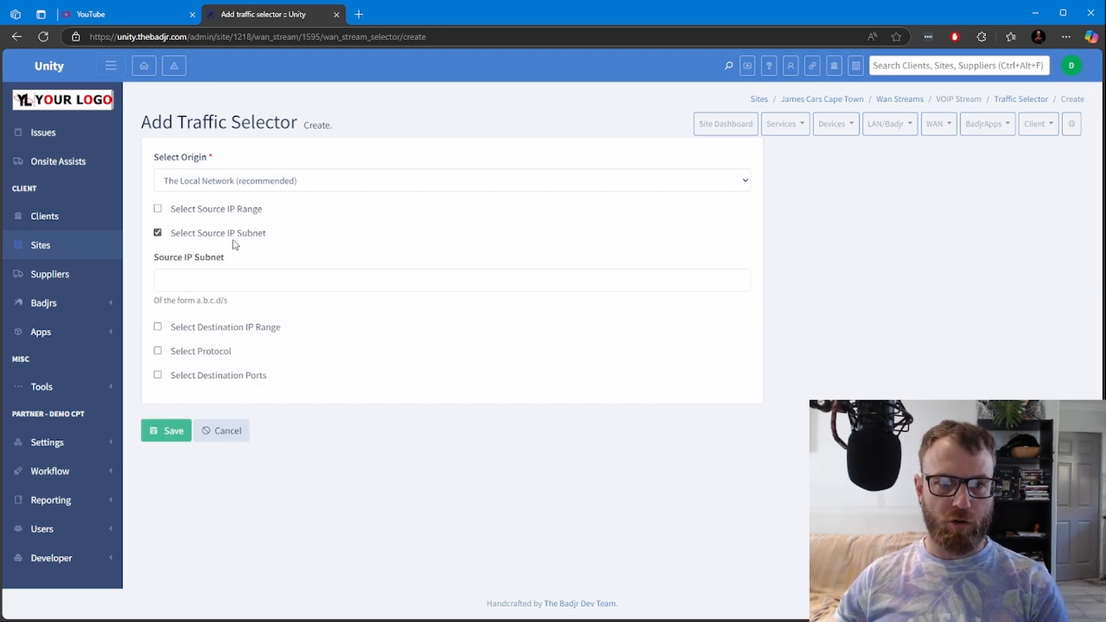
click(268, 281)
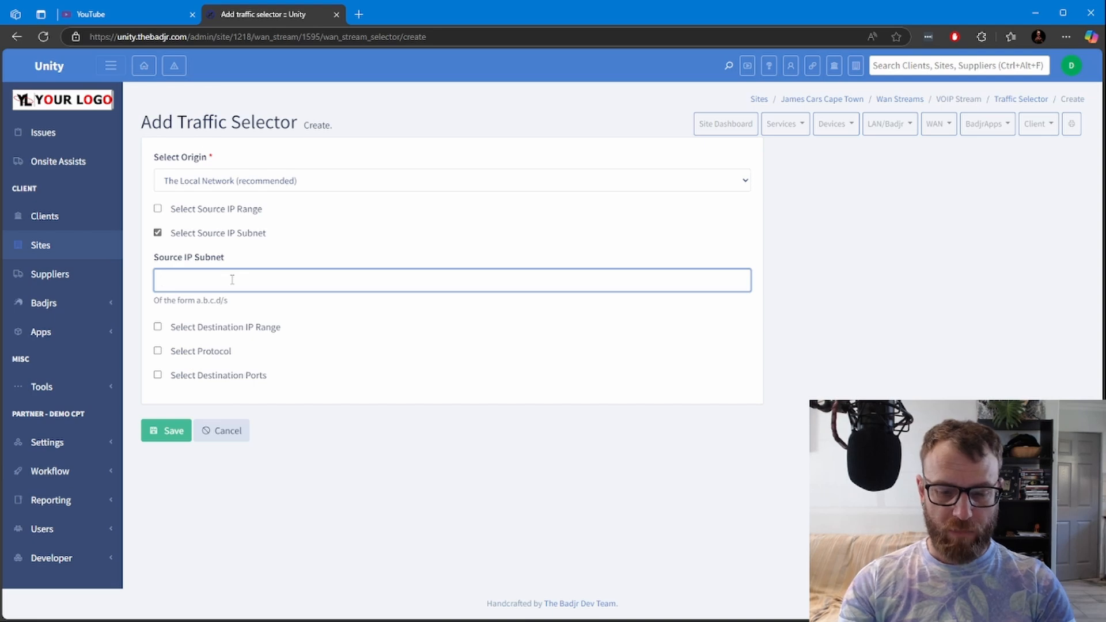
click(193, 233)
Select traffic by the destination IP range 65.234.123.32/32 and save the traffic selector
click(208, 257)
click(249, 303)
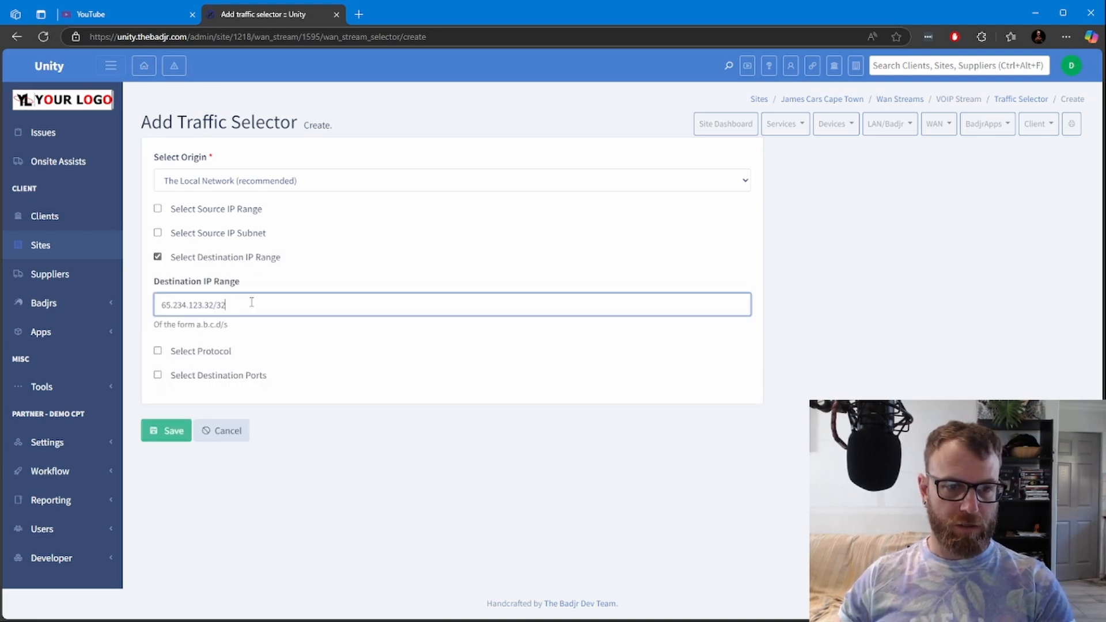
click(174, 433)
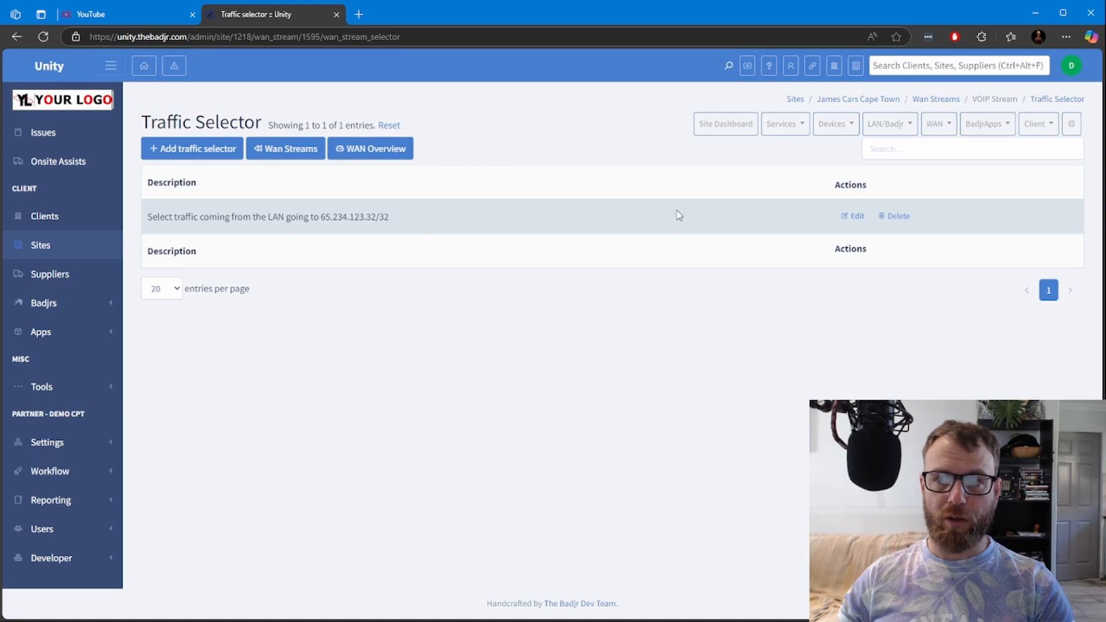
Open the site's WAN overview and examine the WAN streams and failover strategy diagram at full size
click(940, 126)
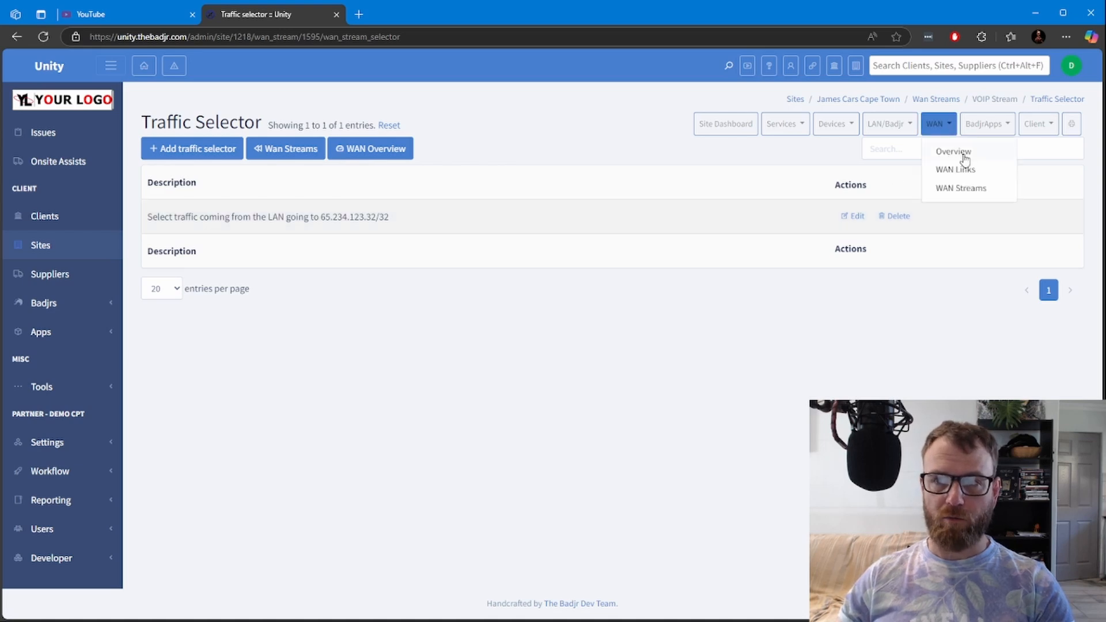
click(964, 155)
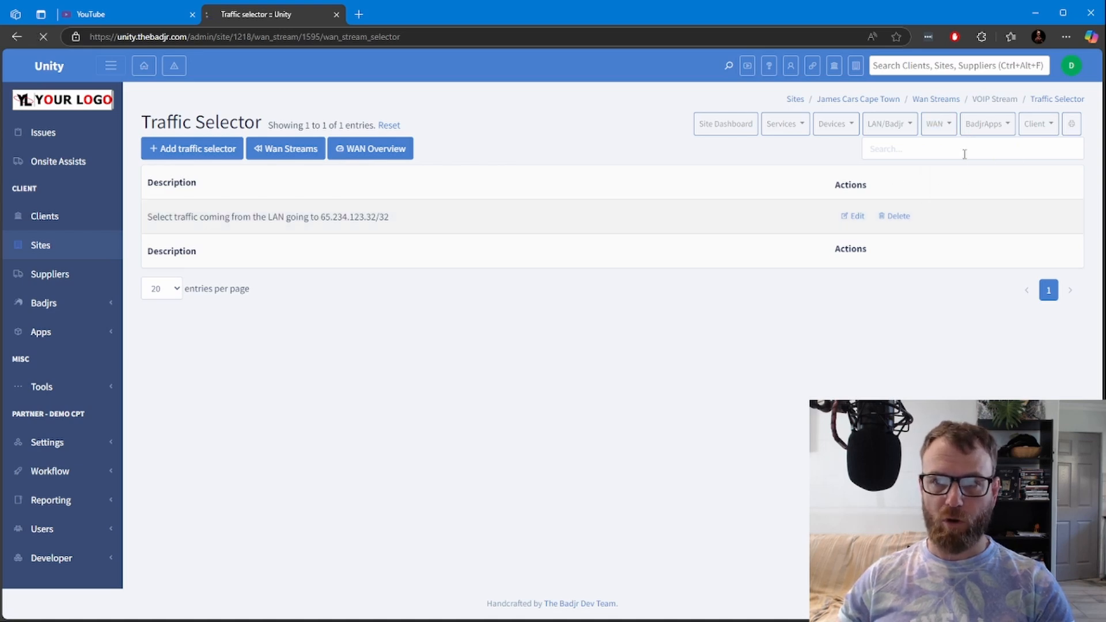
scroll(886, 352, down, 3)
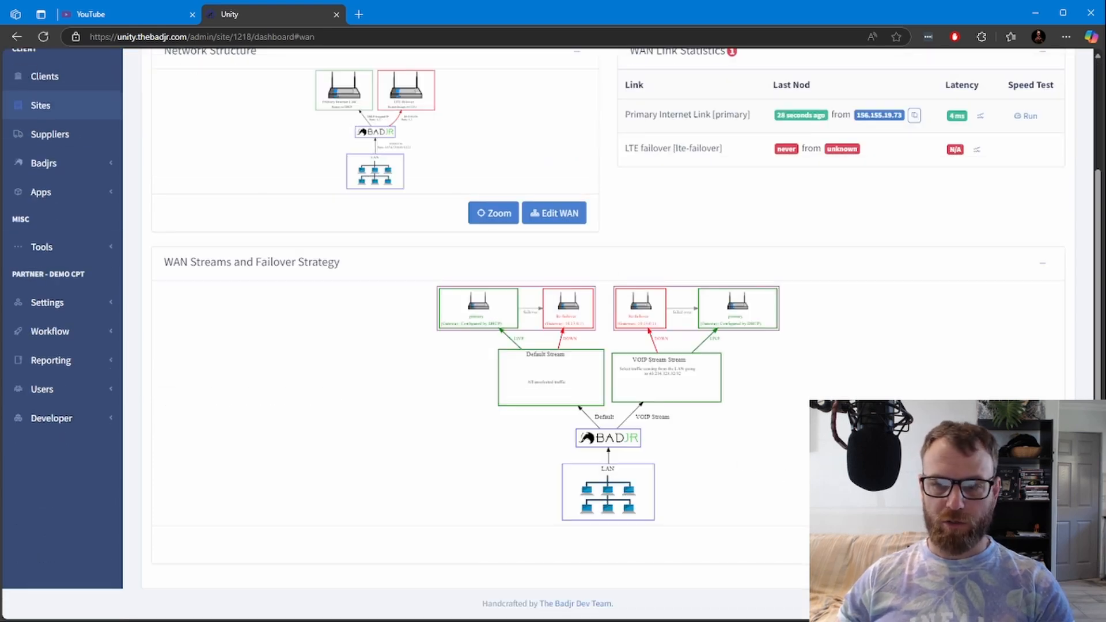
key(F5)
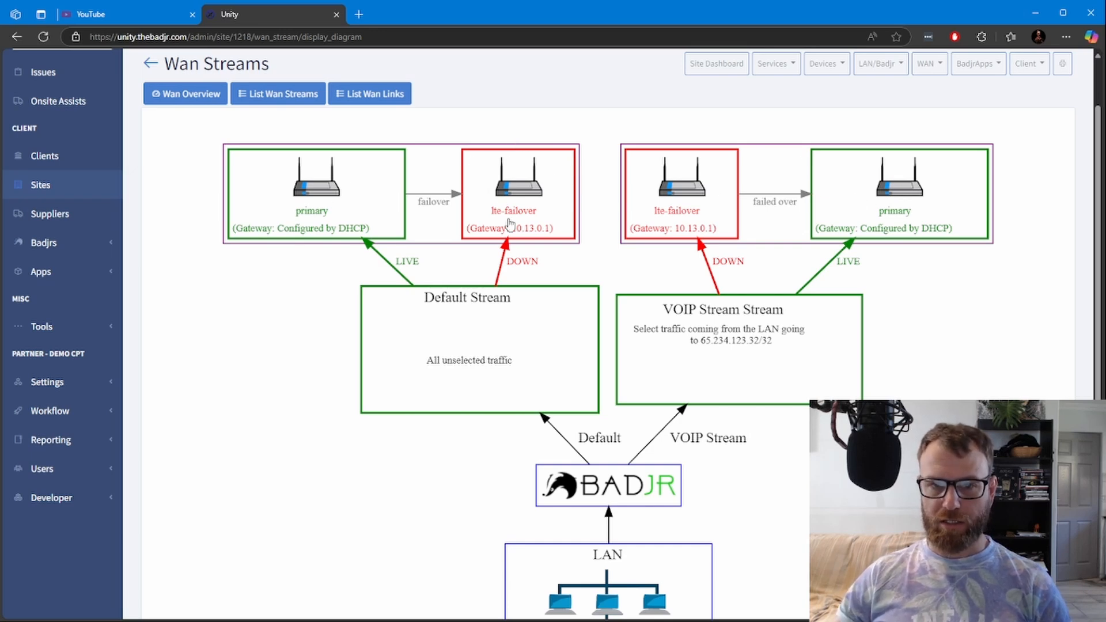
scroll(565, 209, up, 2)
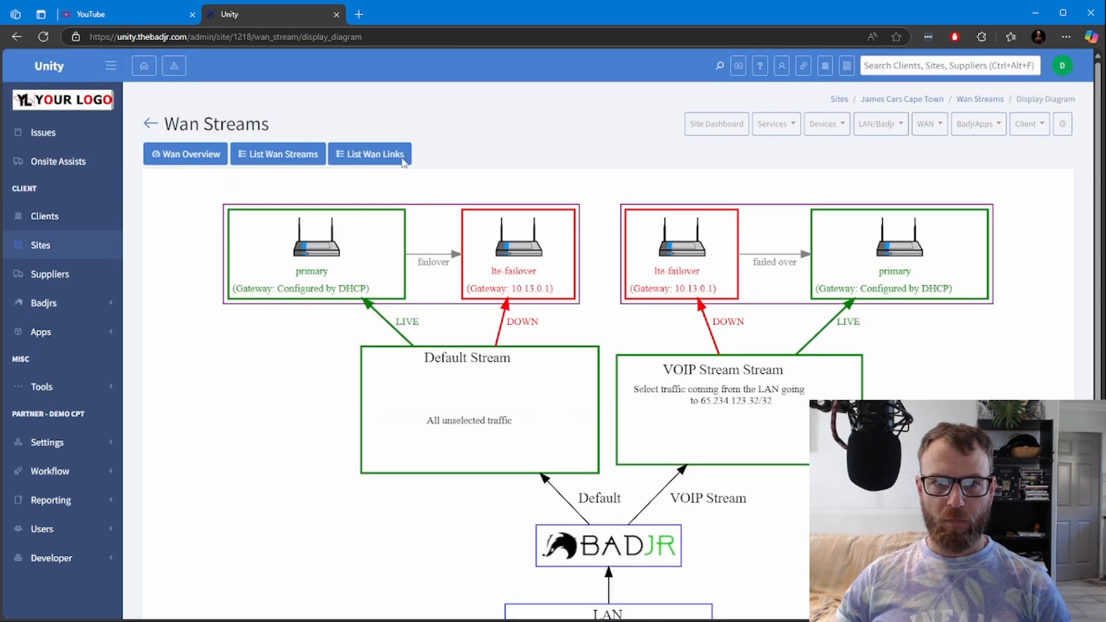
Go back to the WAN overview, check the site's Badjr details and port configuration, and return to the WAN information
click(184, 155)
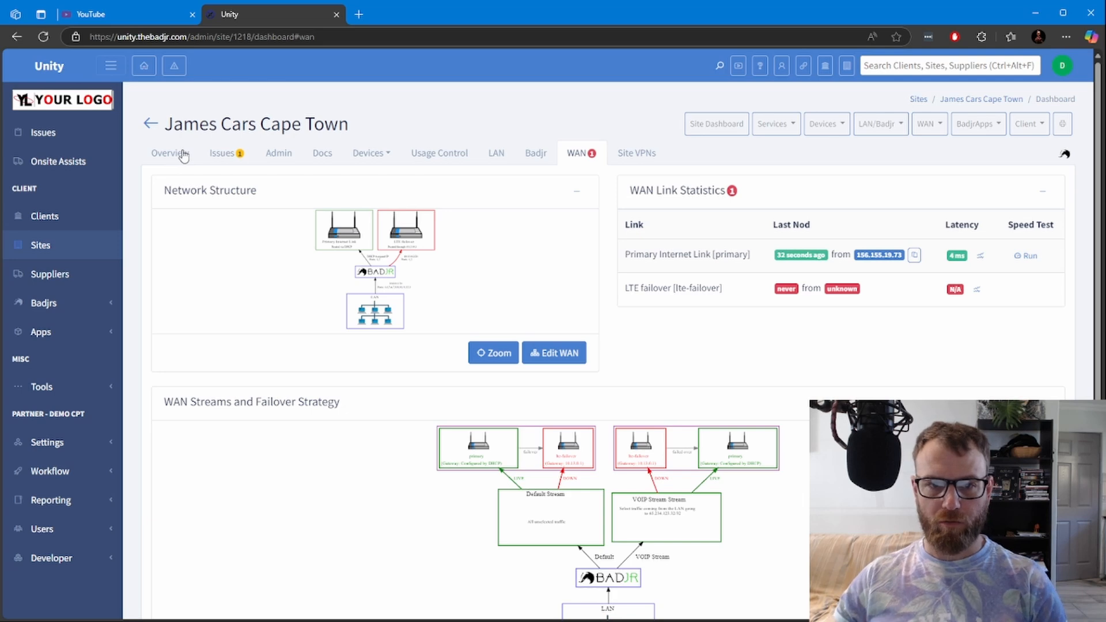
click(531, 154)
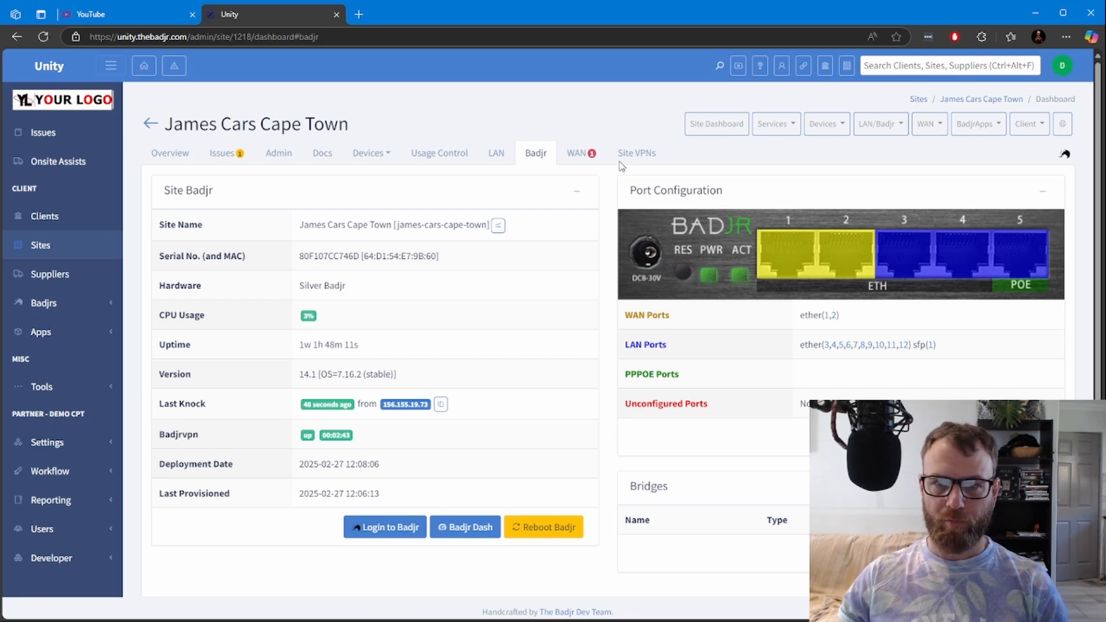
click(576, 153)
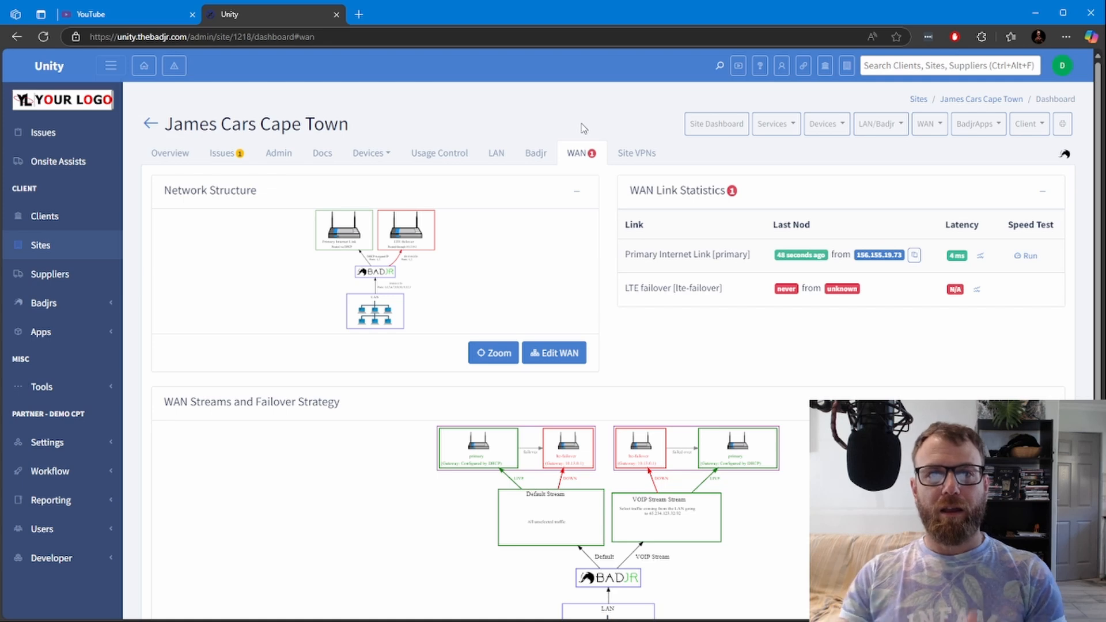